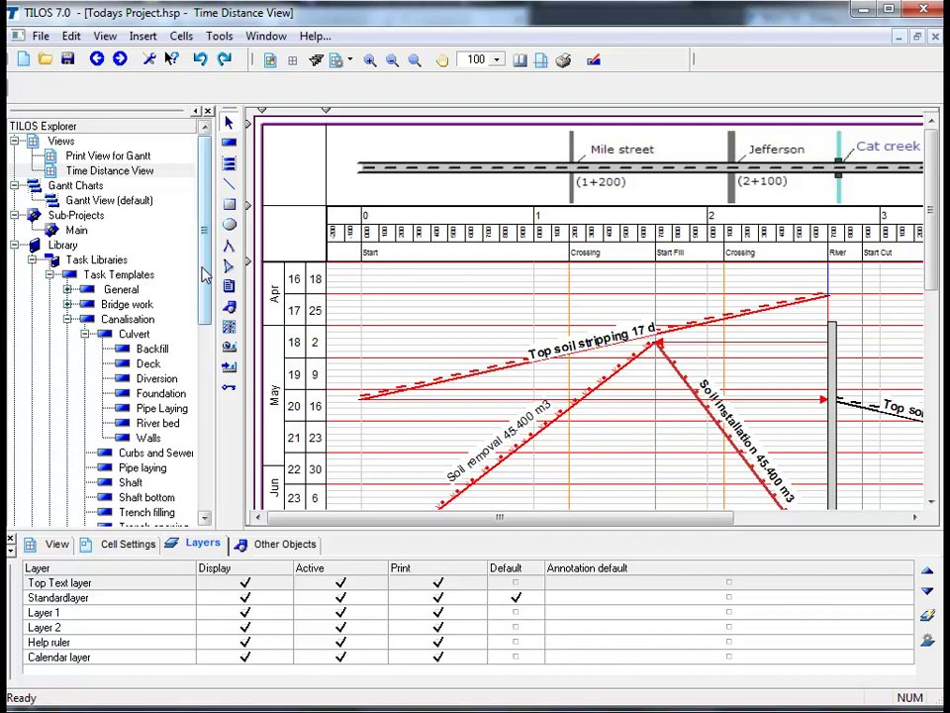
# Scroll the Explorer and expand Resources and Accounts to show Resources, Accounts and Delivery Centres
pyautogui.moveTo(203, 274); pyautogui.dragTo(210, 472)
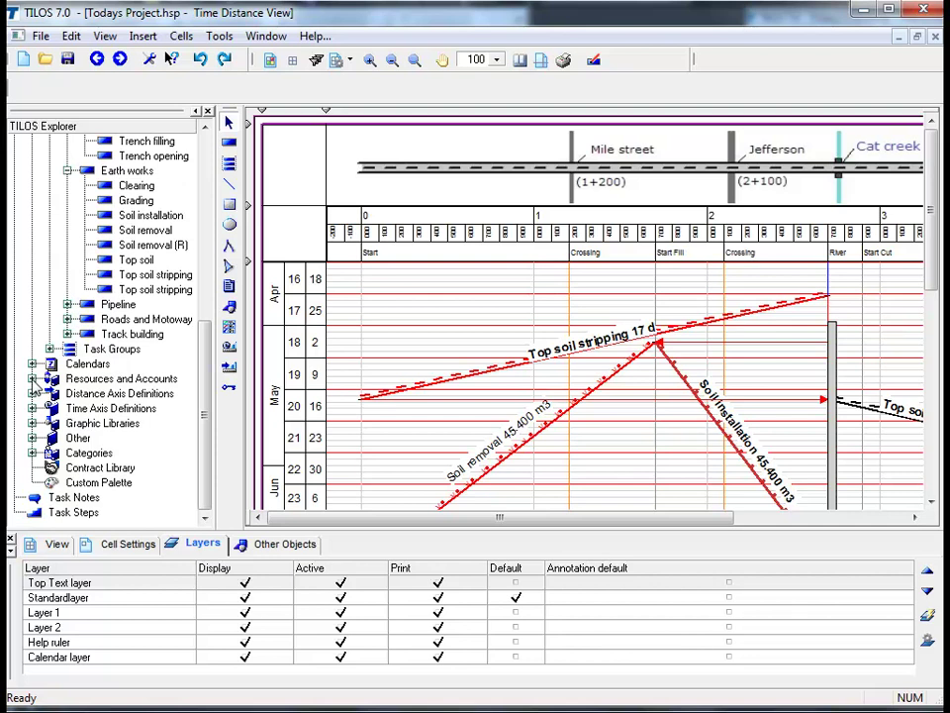
pyautogui.click(33, 380)
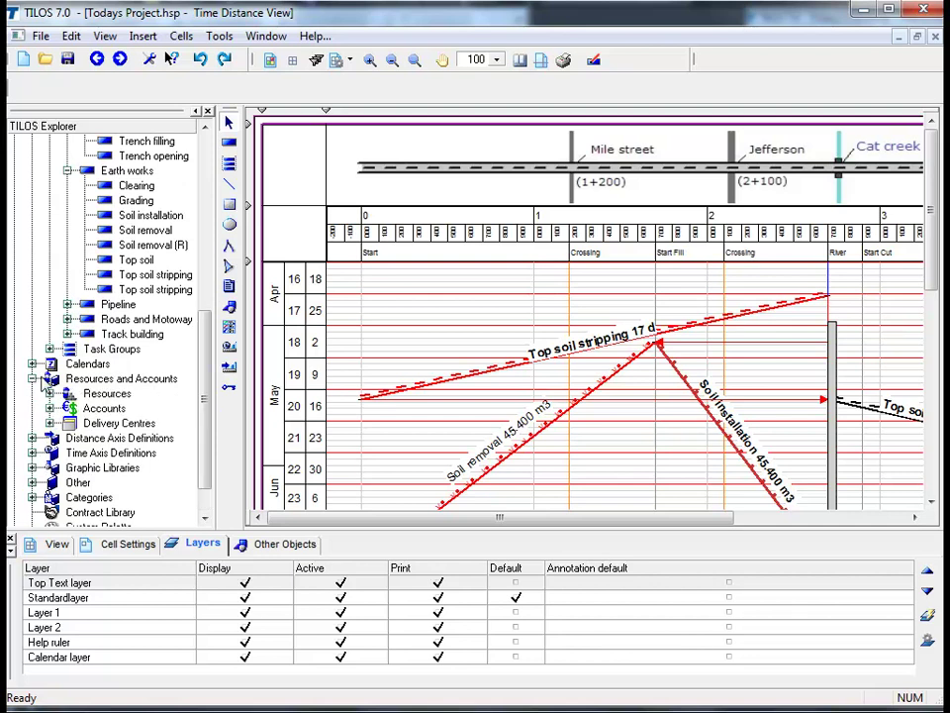
# Open the Accounts table listing Income, Labour, Machines, Material, Others and Today's cost centre
pyautogui.doubleClick(89, 410)
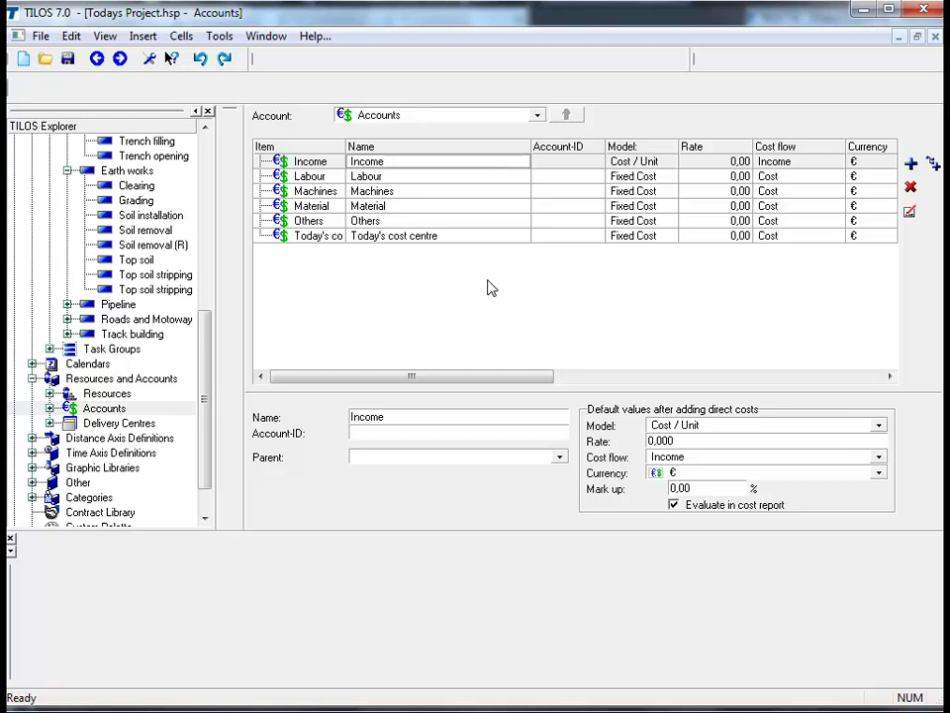
pyautogui.click(570, 286)
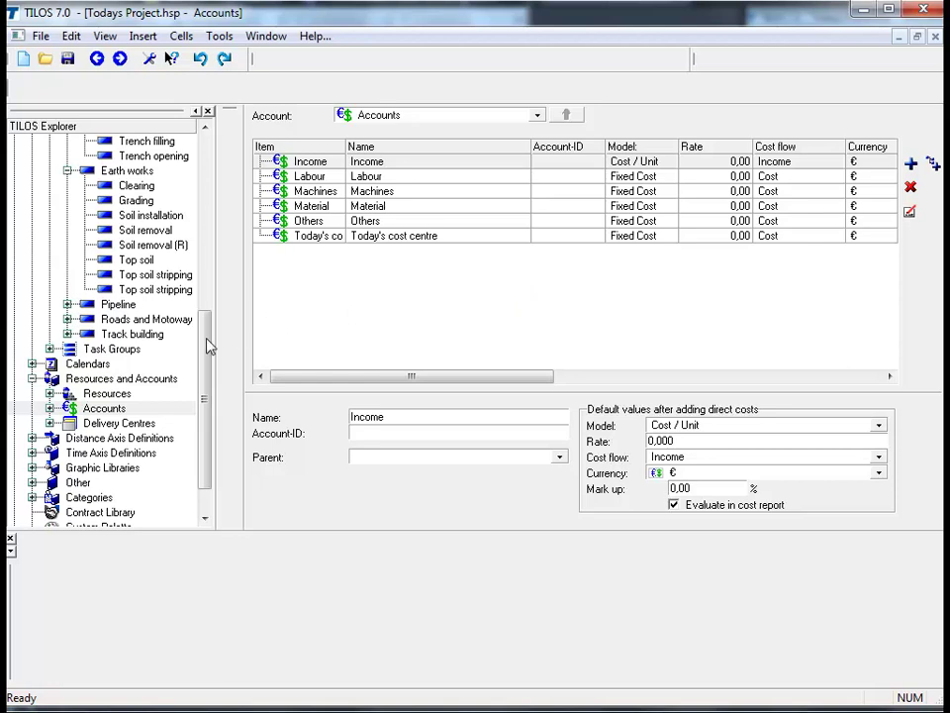
# Open the Resources library showing the 01 Labour, 02 Machines, 03 Material, Pipeline and Track building groups
pyautogui.click(116, 395)
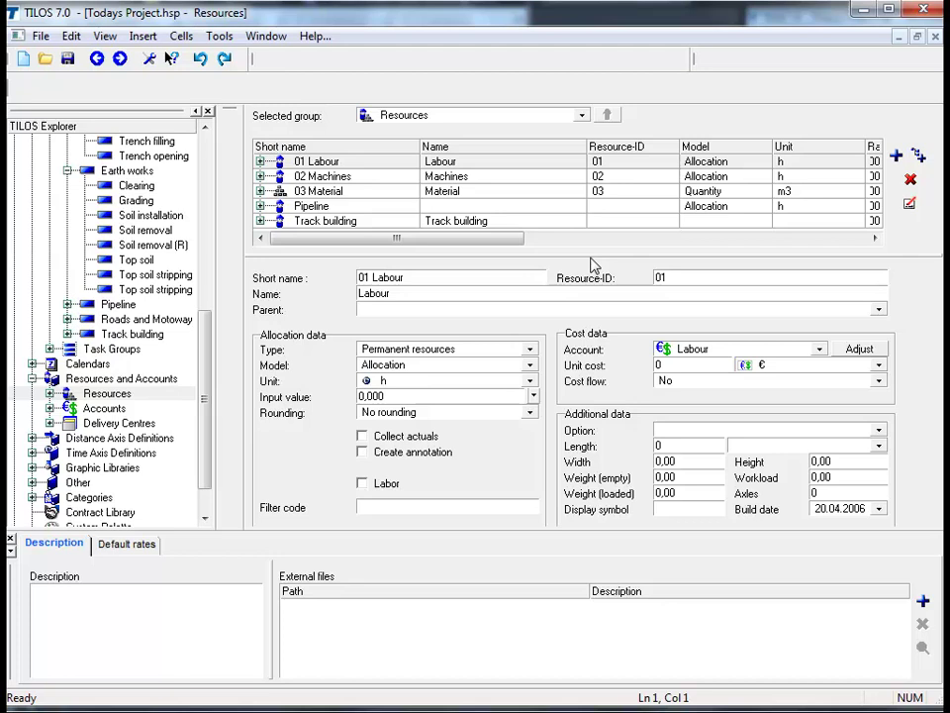
pyautogui.click(260, 176)
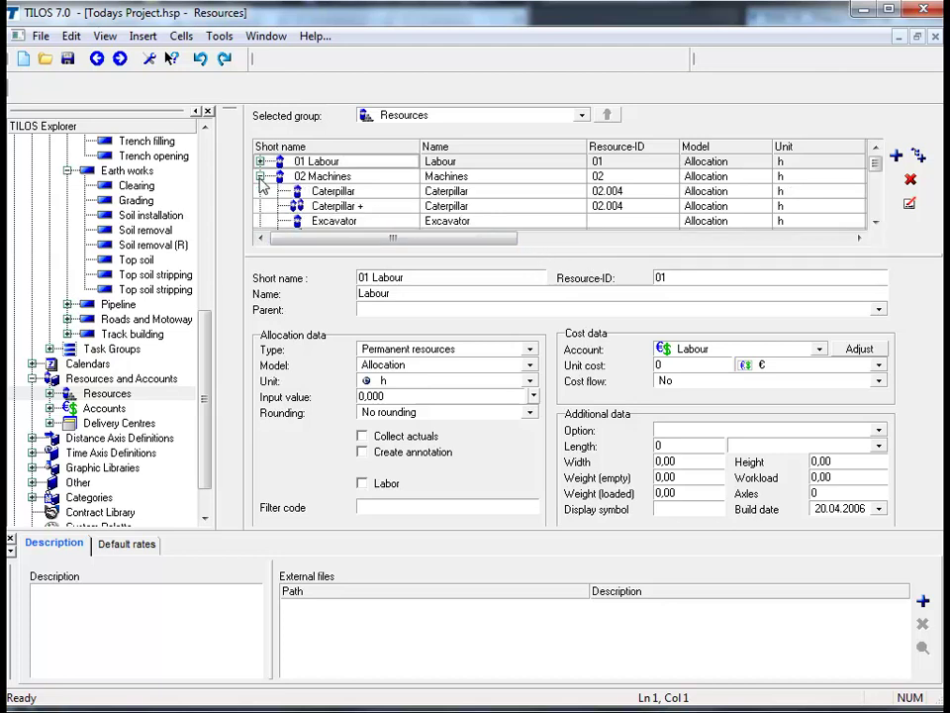
pyautogui.click(358, 208)
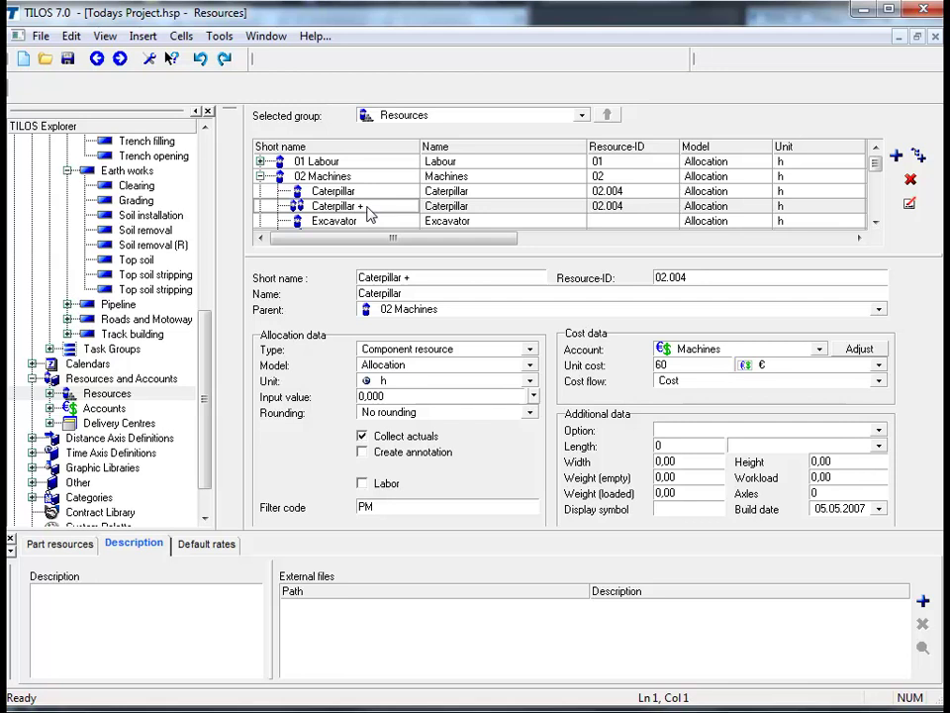
pyautogui.click(260, 176)
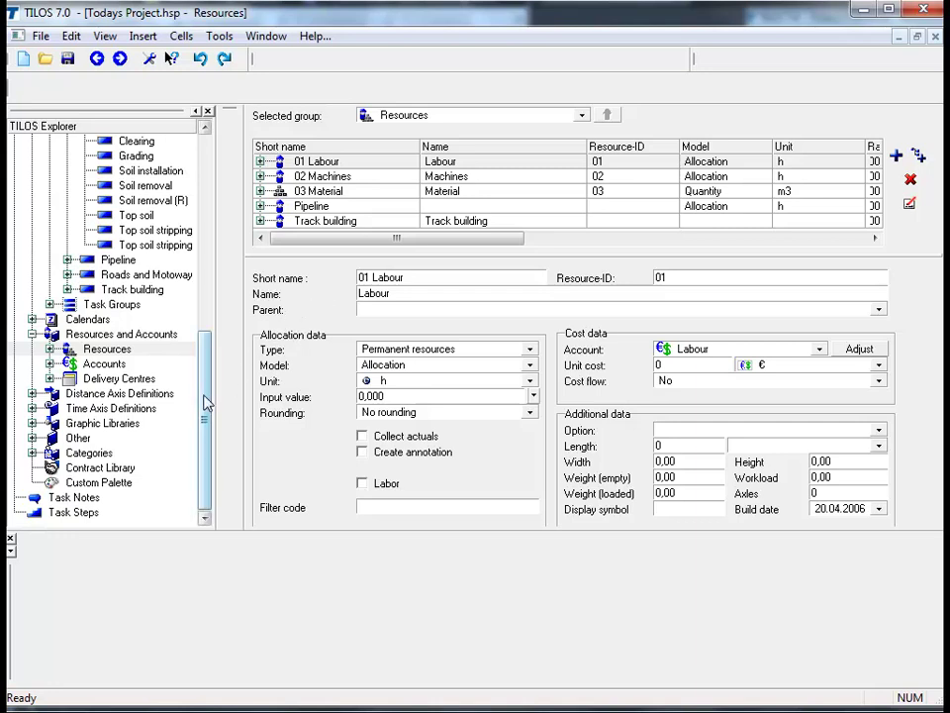
# Reopen the Time Distance View and select the Top soil stripping task
pyautogui.moveTo(206, 402); pyautogui.dragTo(201, 207)
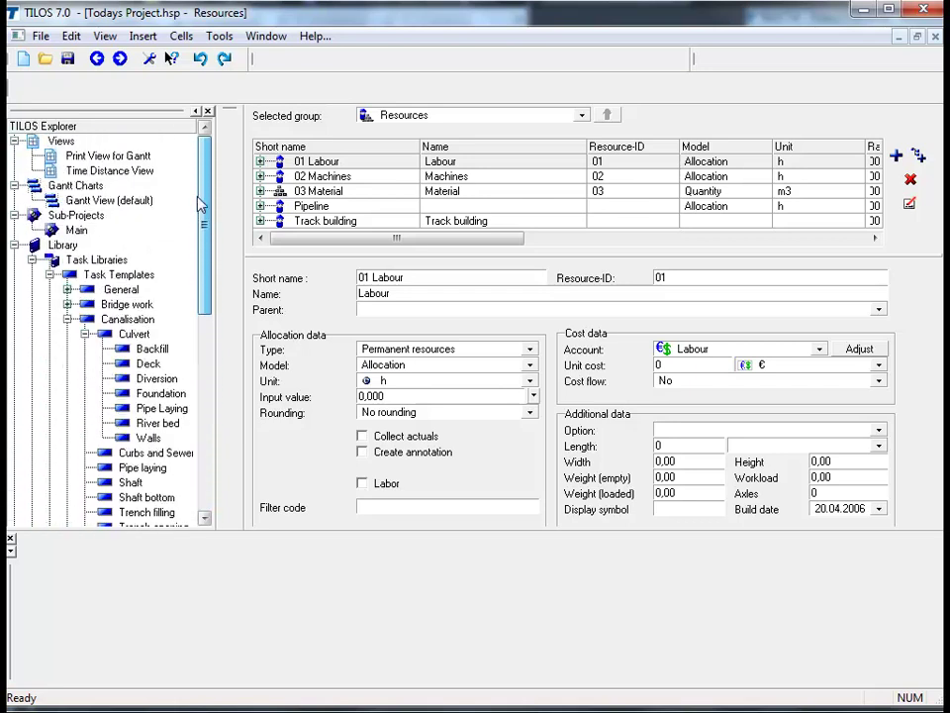
pyautogui.doubleClick(103, 172)
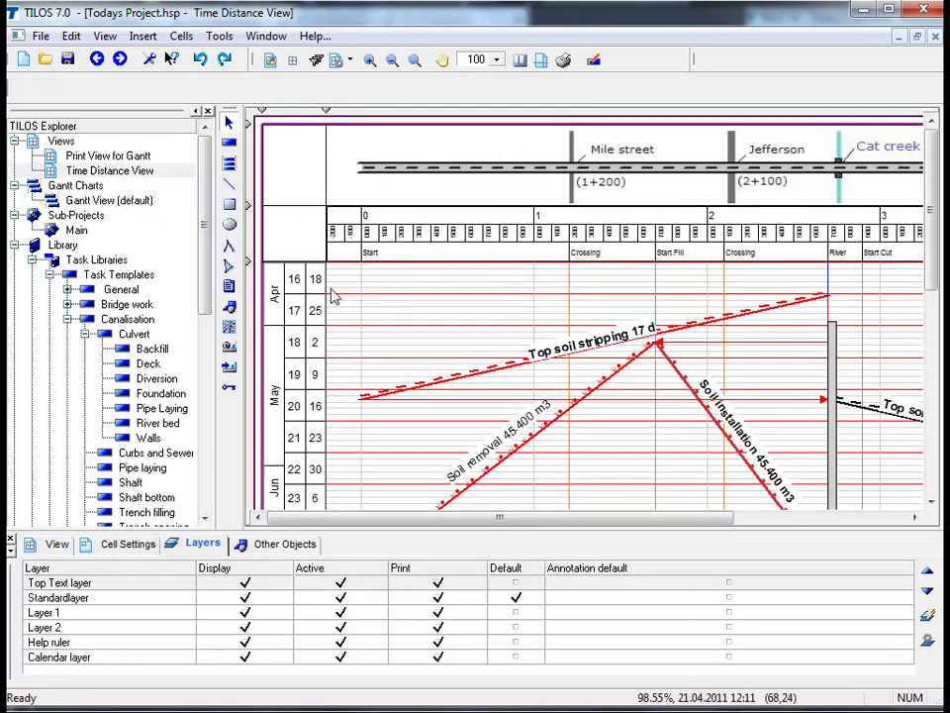
pyautogui.click(446, 378)
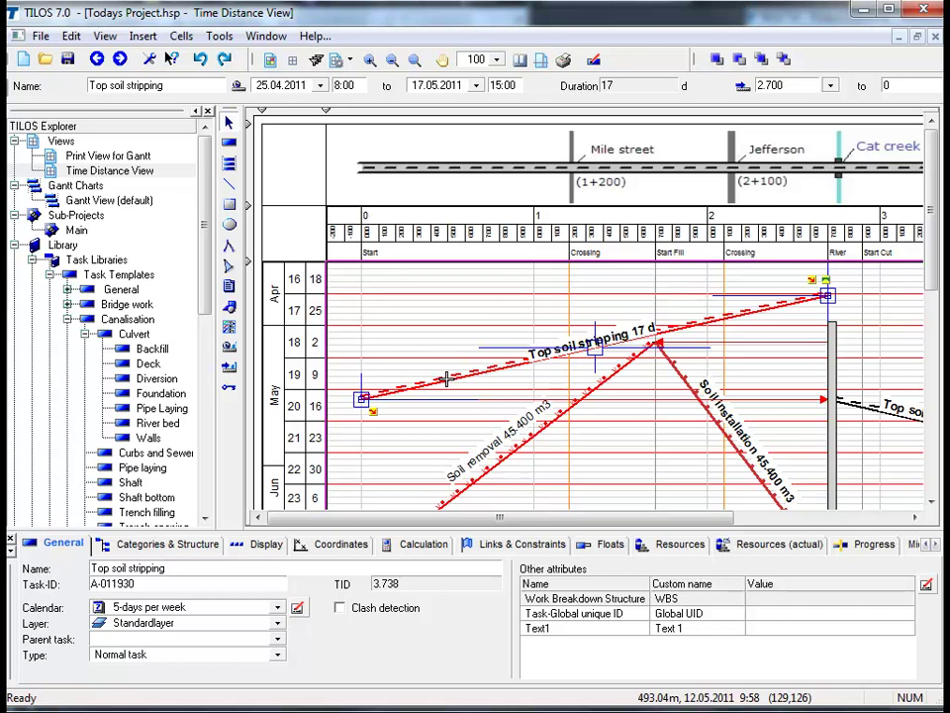
# Review Top soil stripping's calculation and planned work rate, then view its empty resource list
pyautogui.click(426, 544)
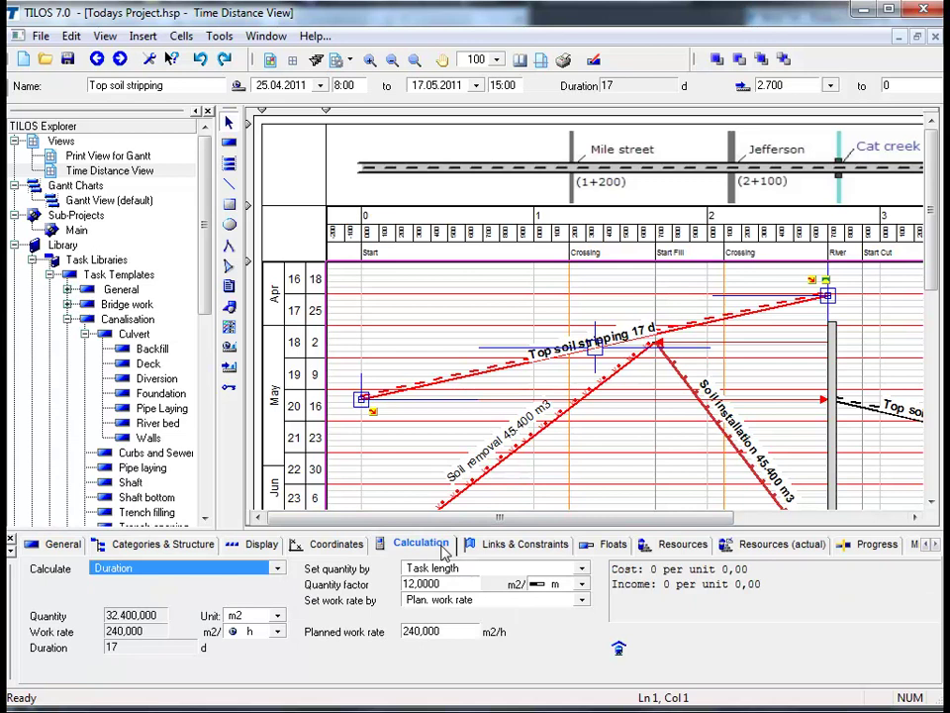
pyautogui.click(456, 631)
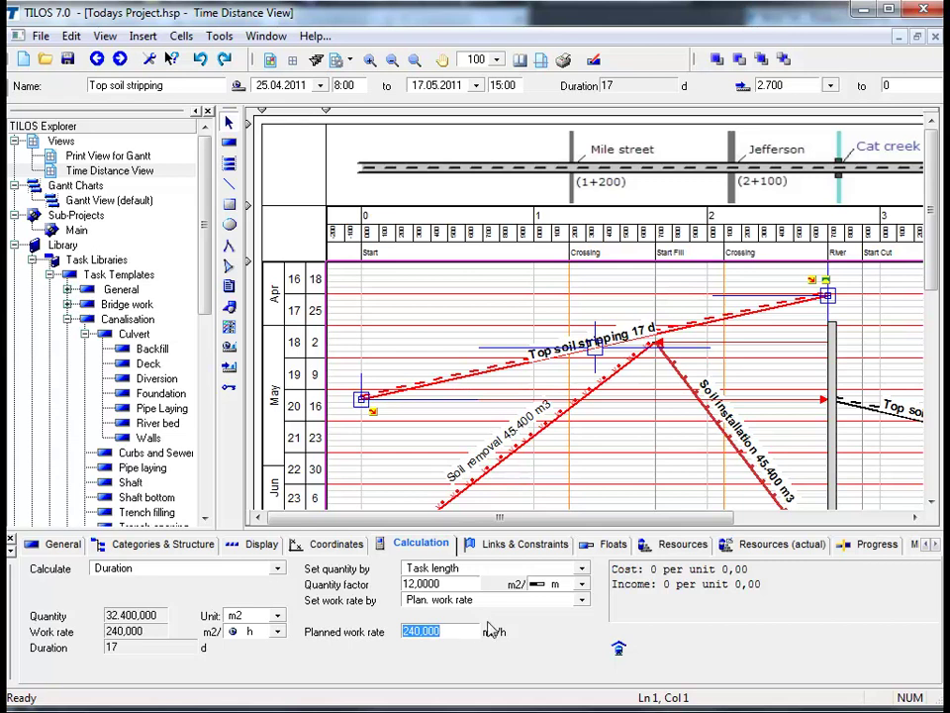
pyautogui.click(665, 550)
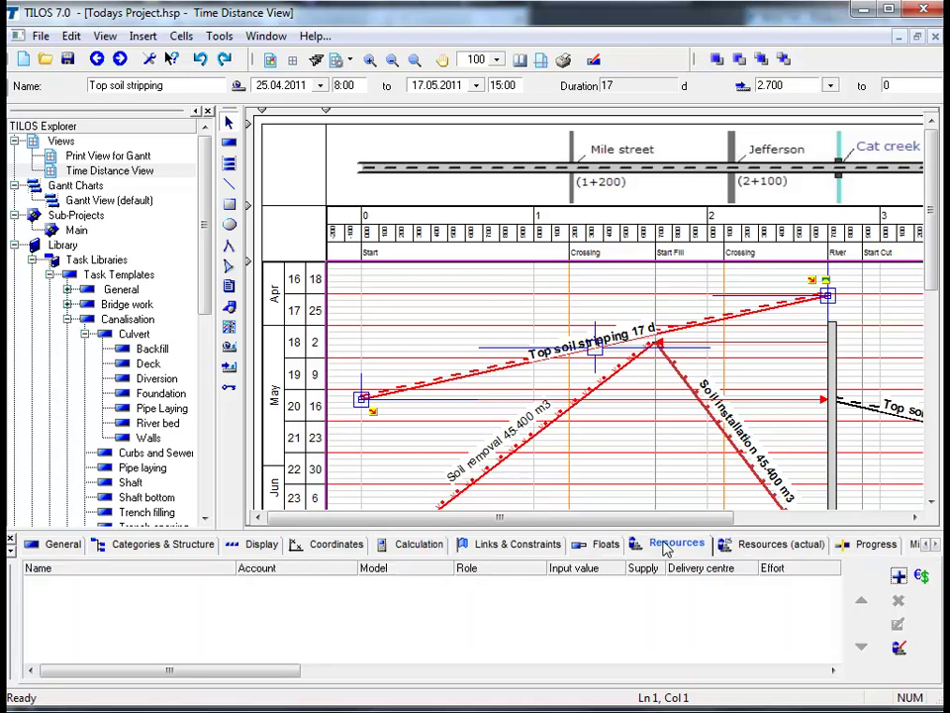
# Assign Assistant and Operator (Labour) plus Caterpillar (Machines) to Top soil stripping
pyautogui.click(899, 577)
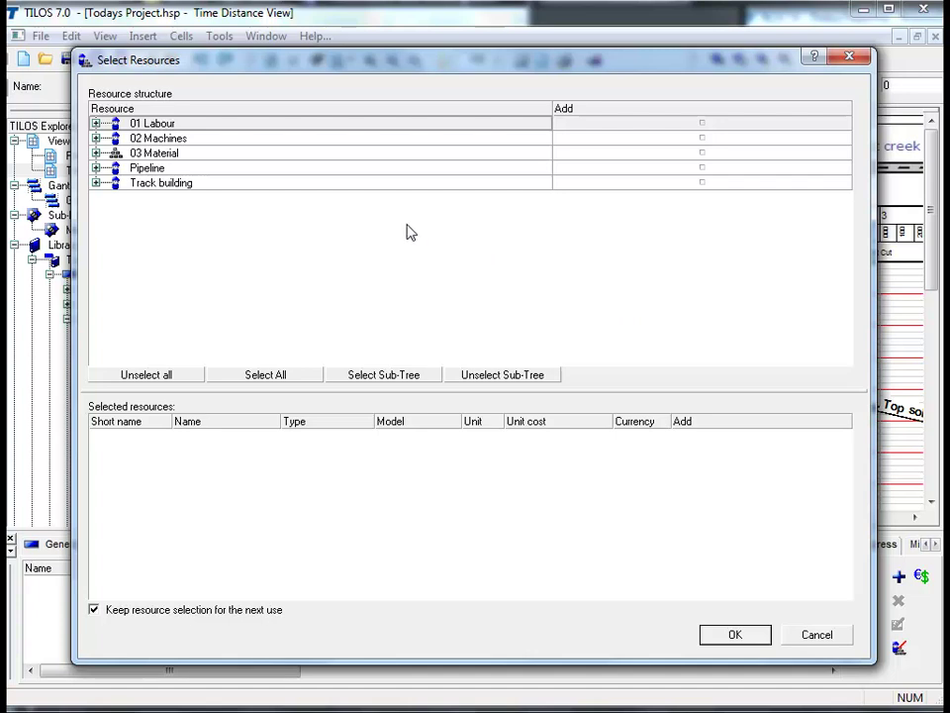
pyautogui.click(97, 124)
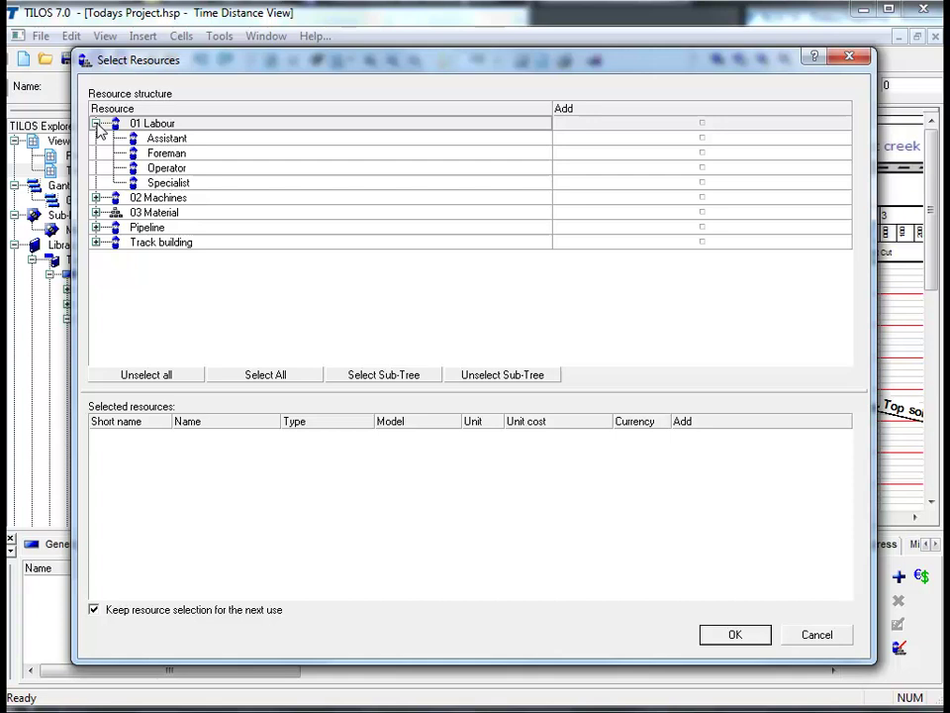
pyautogui.click(701, 139)
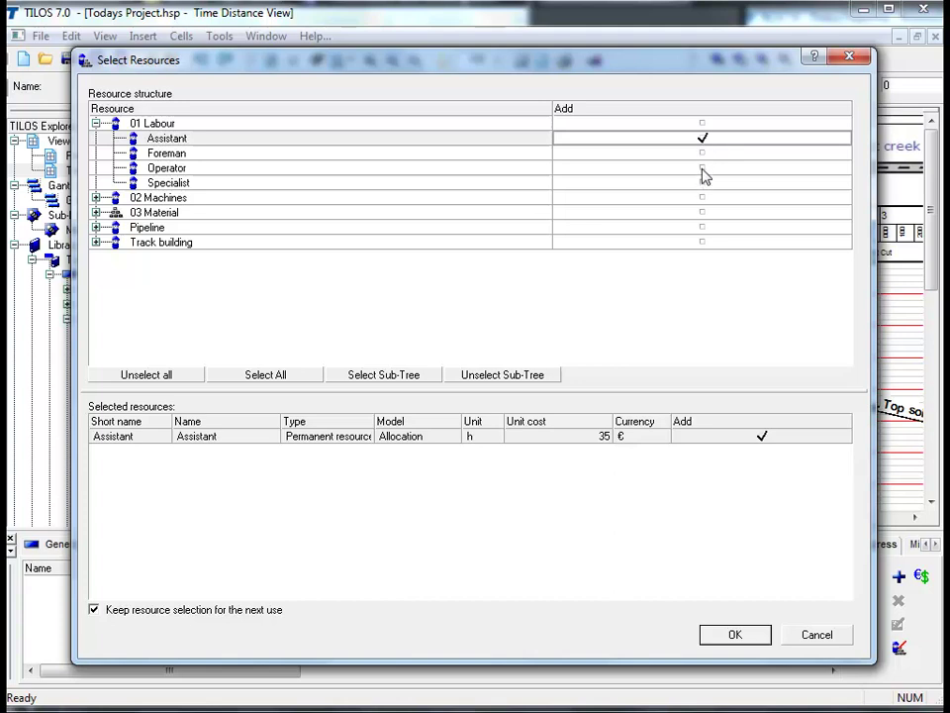
pyautogui.click(702, 168)
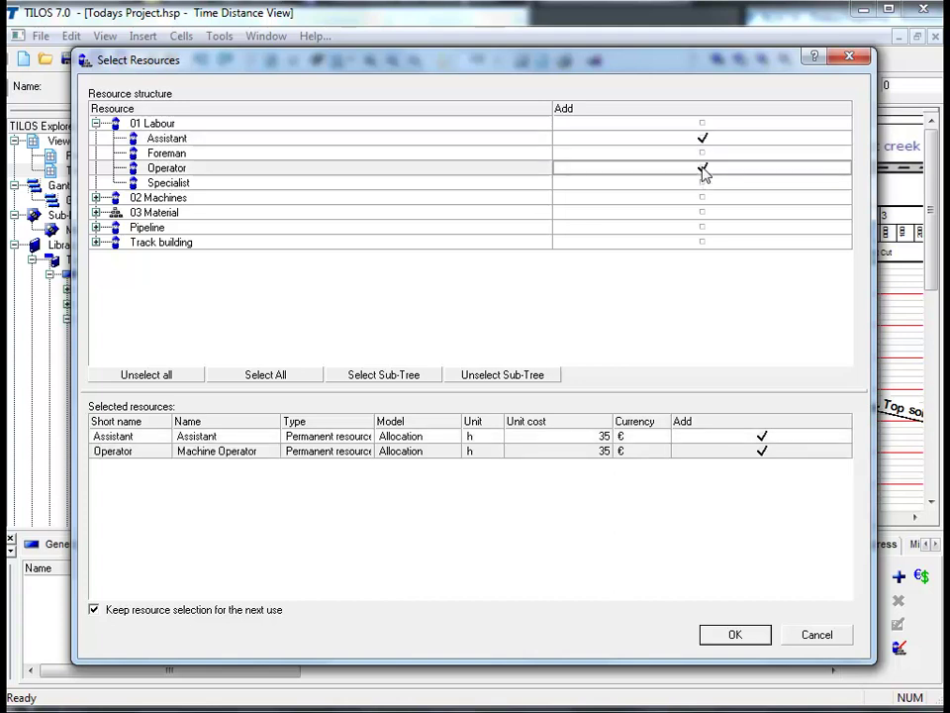
pyautogui.click(96, 198)
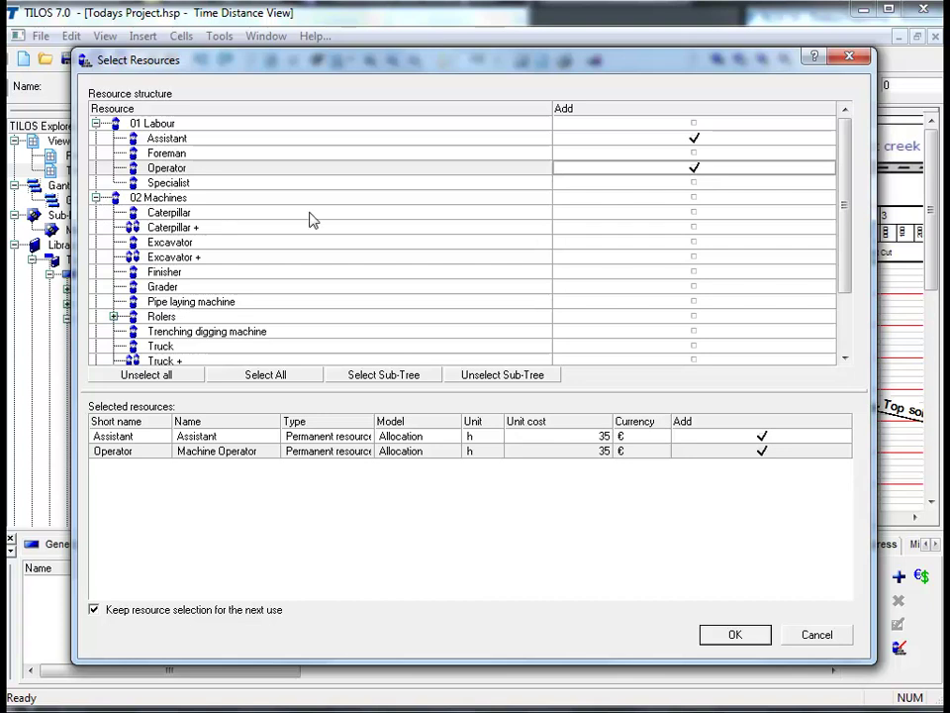
pyautogui.click(694, 212)
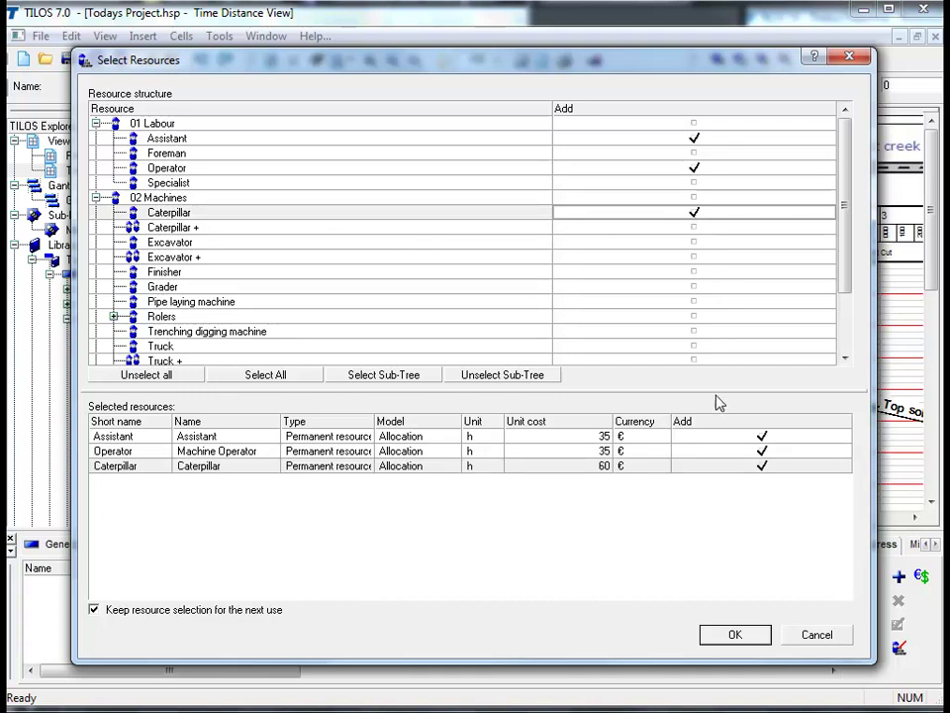
pyautogui.click(734, 637)
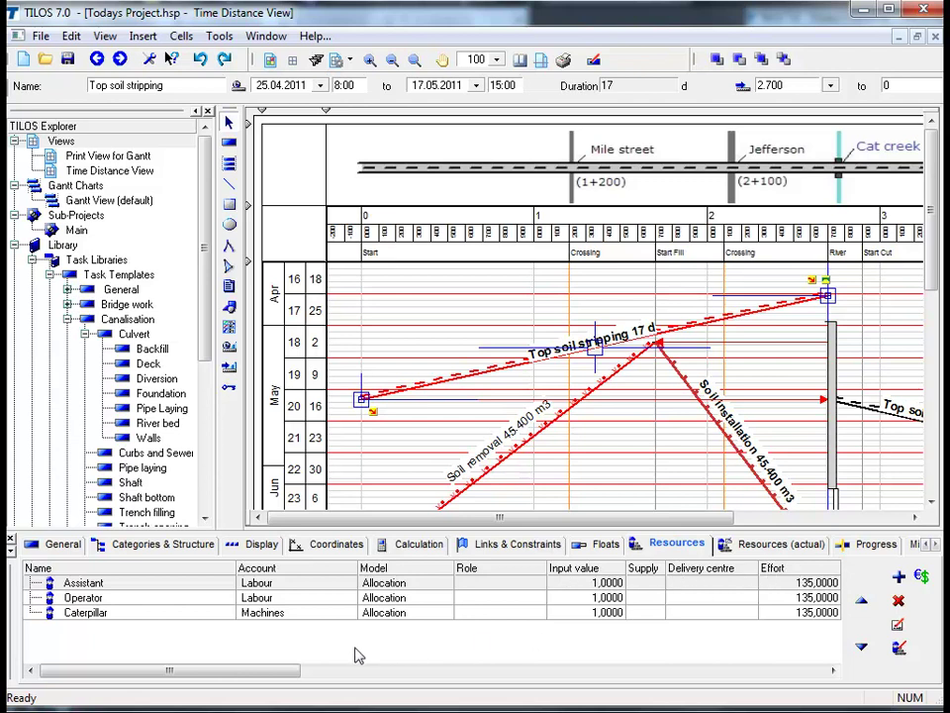
# Try input value 4 for the Assistant, then reselect Top soil stripping so it shows 1,0000 again
pyautogui.moveTo(292, 677); pyautogui.dragTo(388, 675)
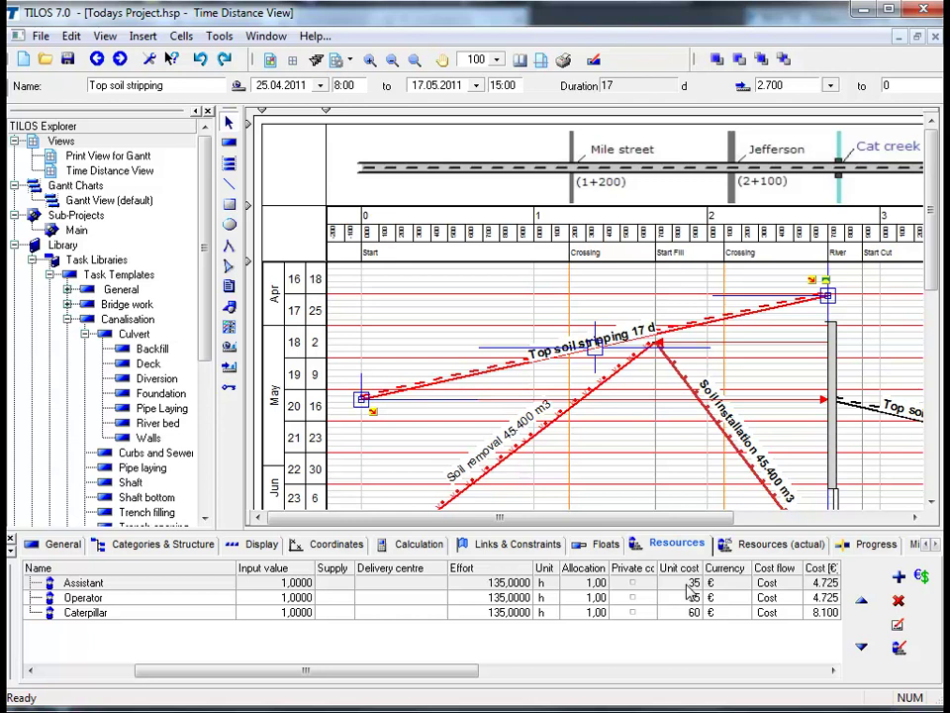
pyautogui.click(309, 588)
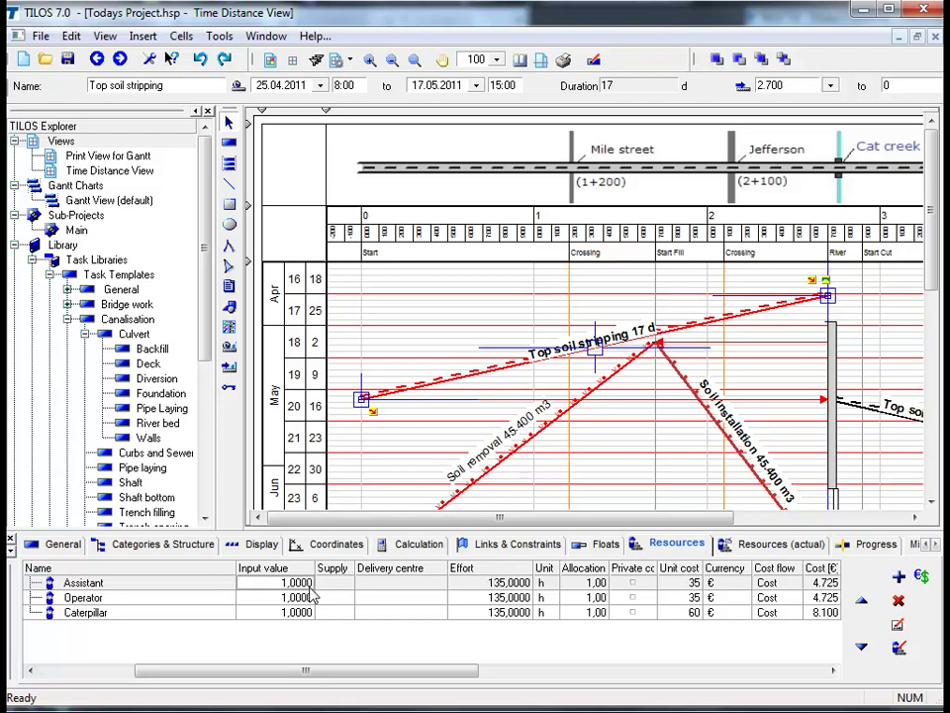
pyautogui.write('4')
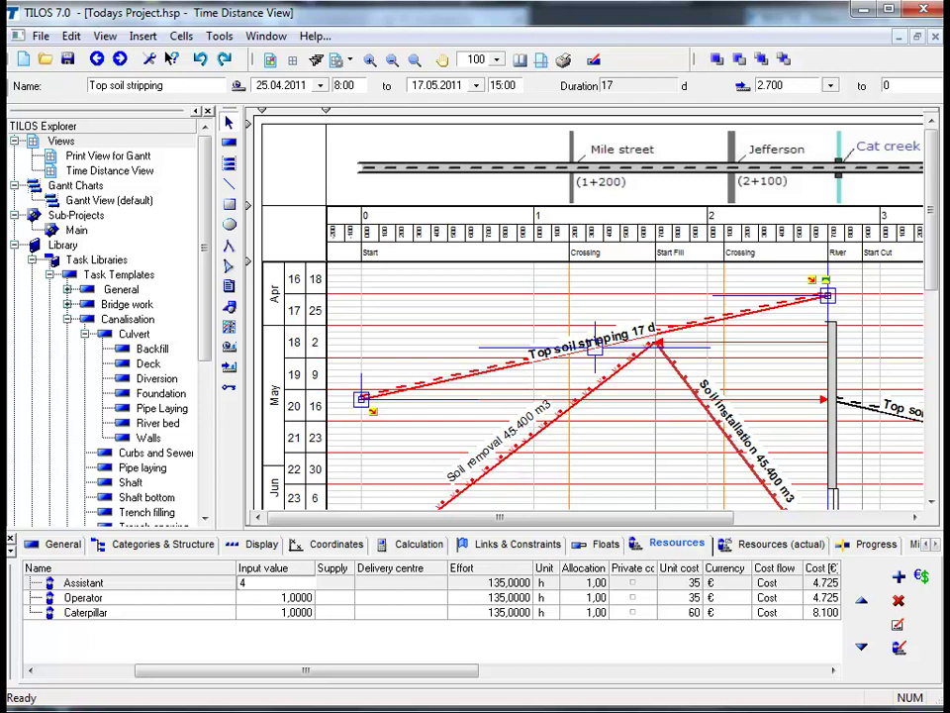
pyautogui.press('Tab')
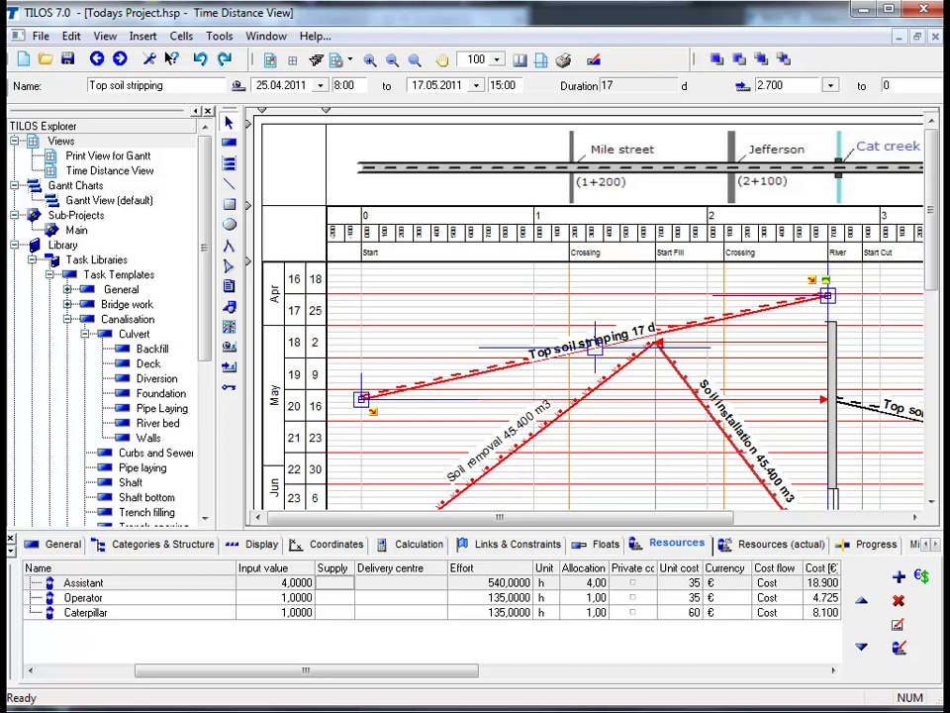
pyautogui.click(479, 369)
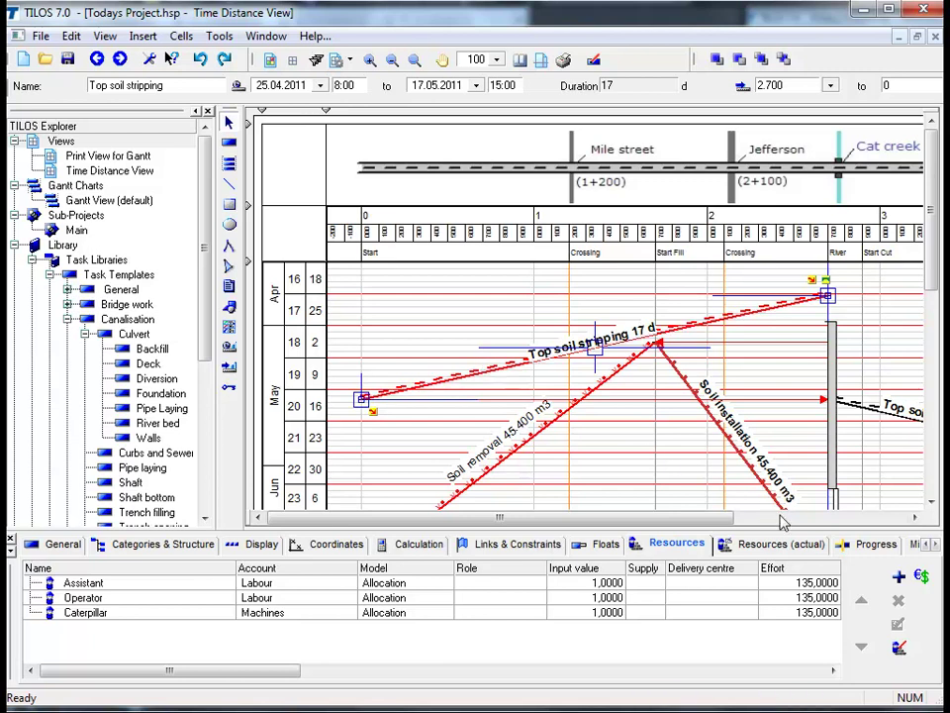
# Add the Income account to Top soil stripping's resource list as a Cost / Unit entry
pyautogui.click(920, 580)
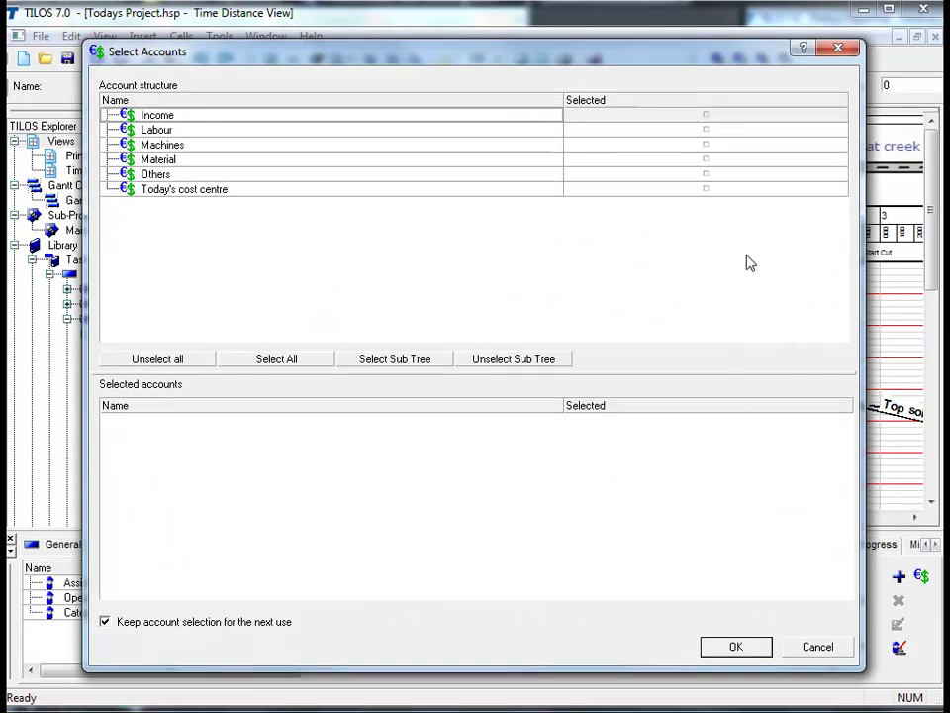
pyautogui.click(705, 116)
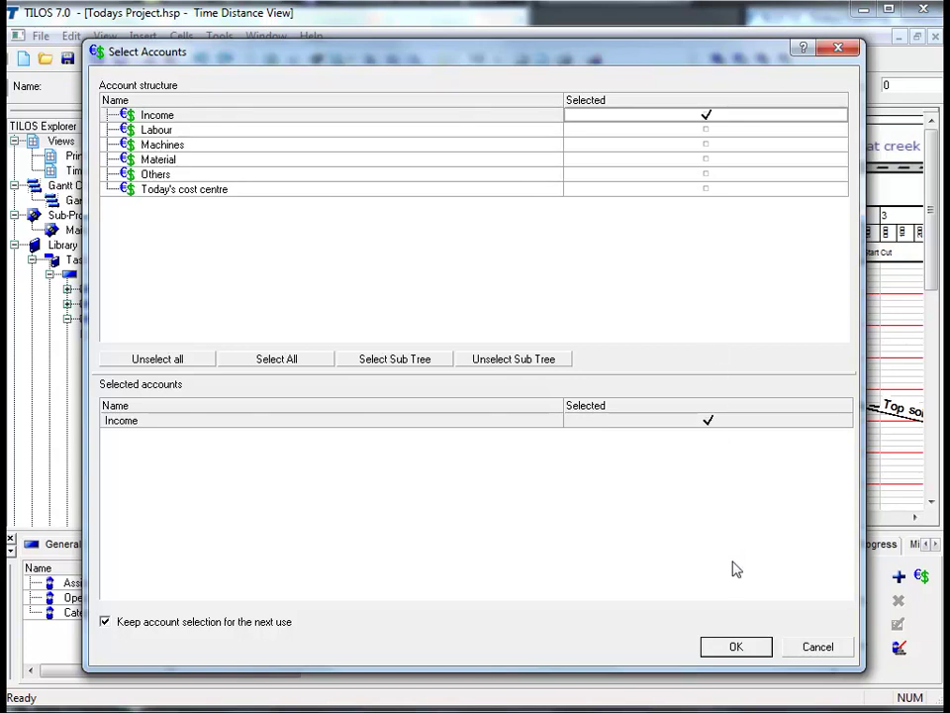
pyautogui.click(737, 646)
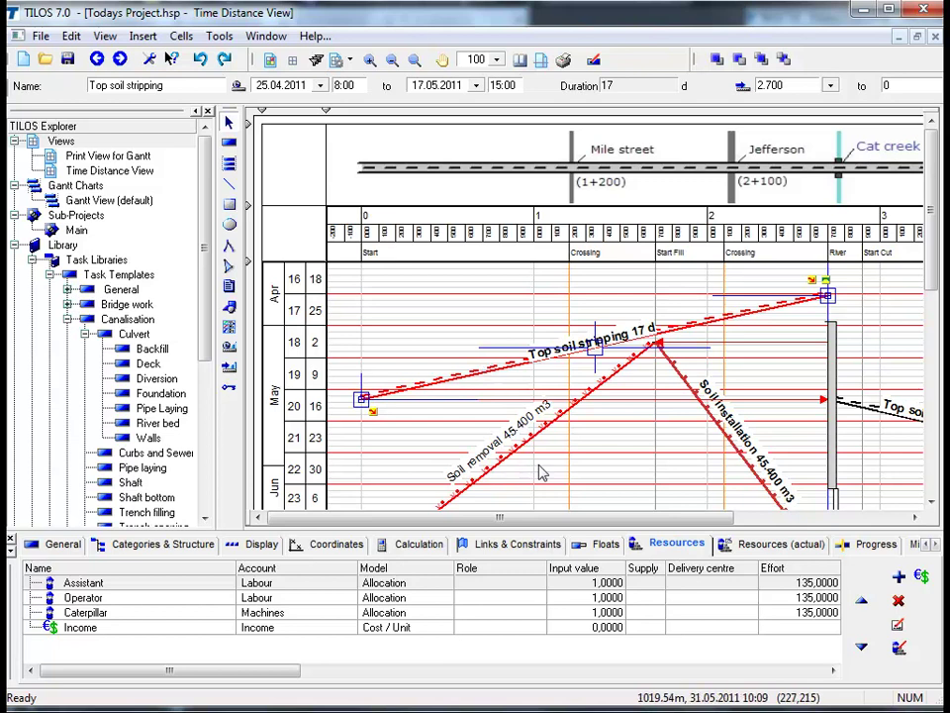
# Enter 1 as the Income entry's input value, leaving its unit cost blank
pyautogui.click(594, 630)
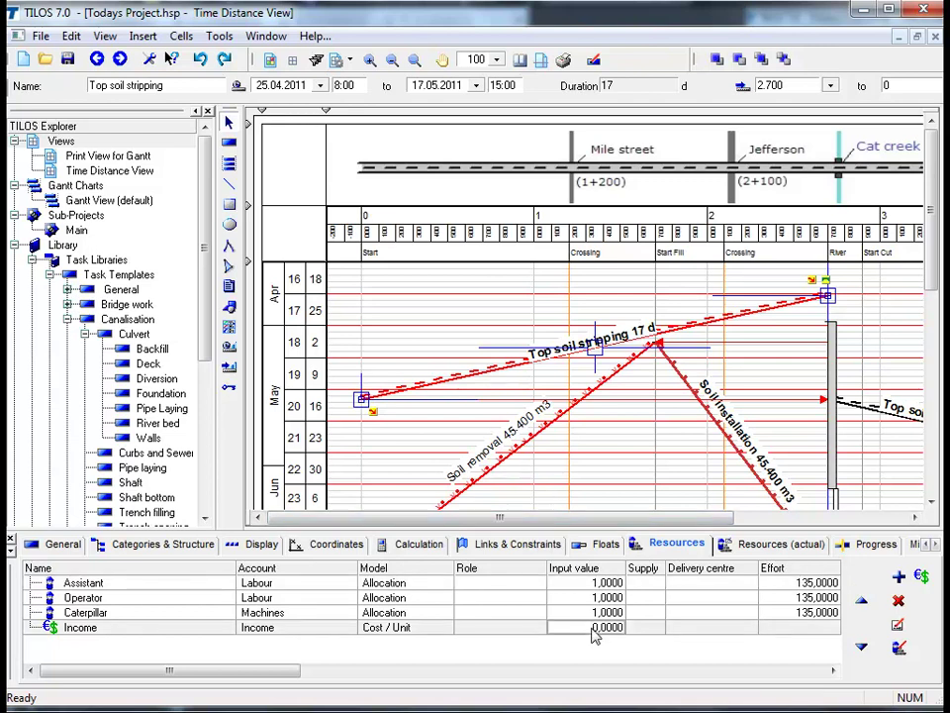
pyautogui.write('1')
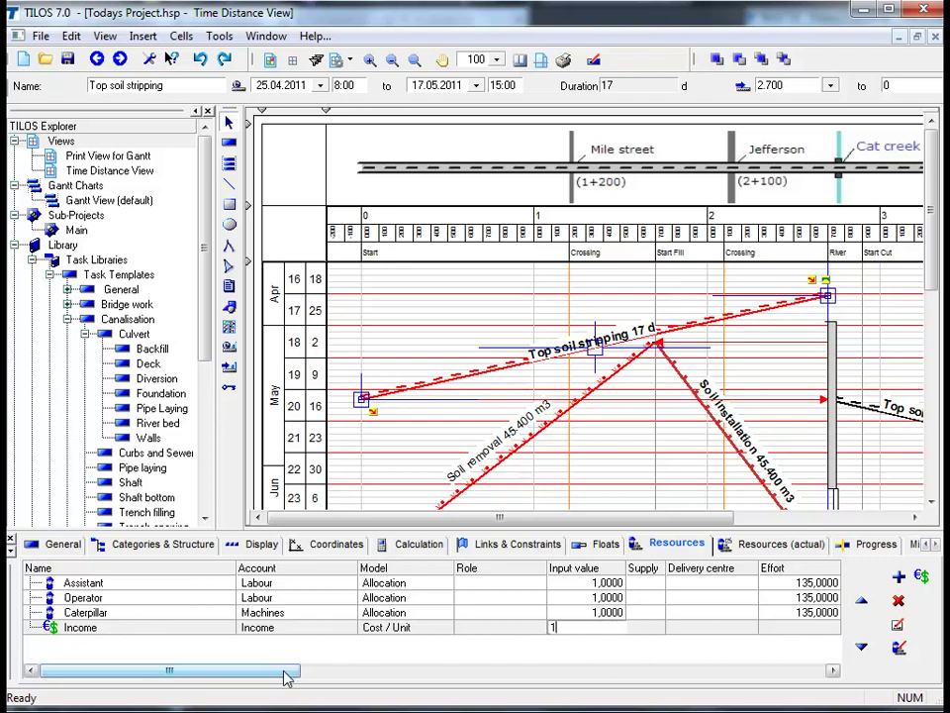
pyautogui.moveTo(284, 677); pyautogui.dragTo(346, 679)
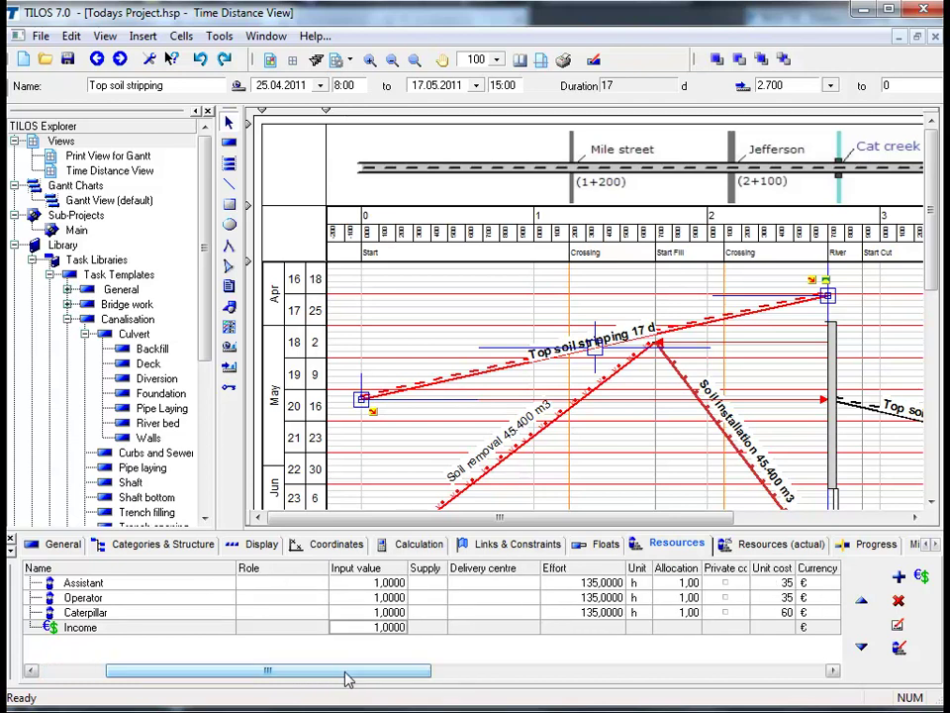
pyautogui.click(779, 630)
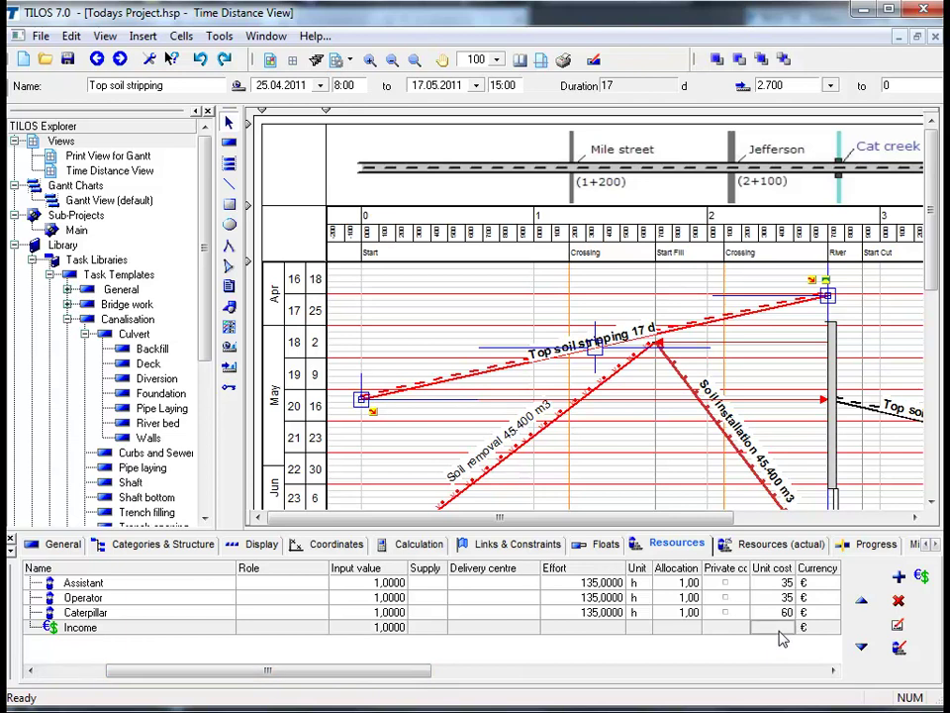
# Change the Income entry's input value to 0,5 in Task Resource / Cost Properties
pyautogui.doubleClick(779, 634)
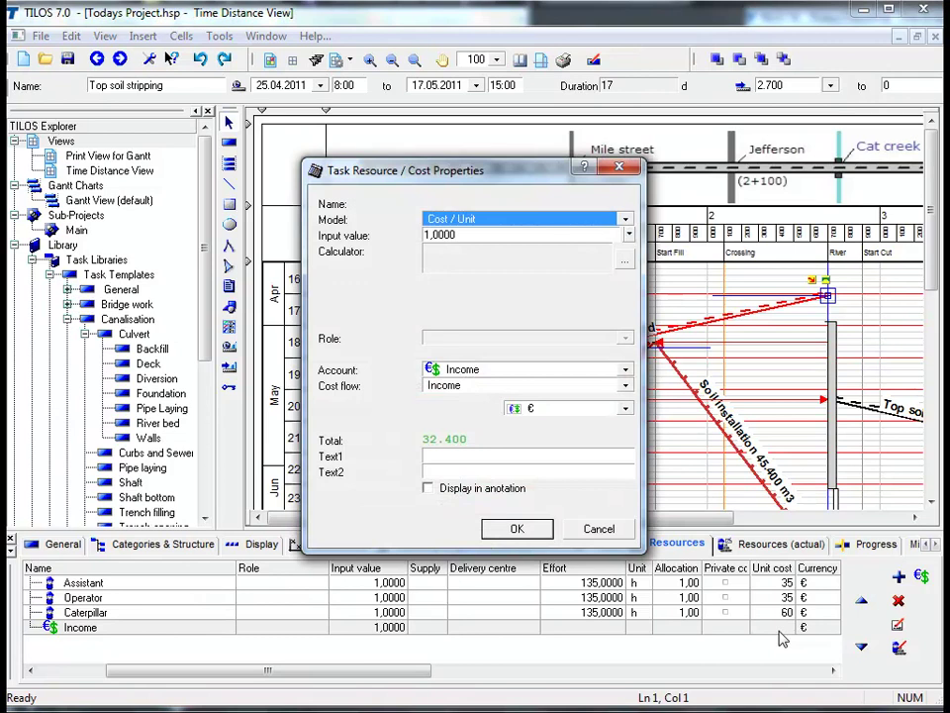
pyautogui.doubleClick(458, 236)
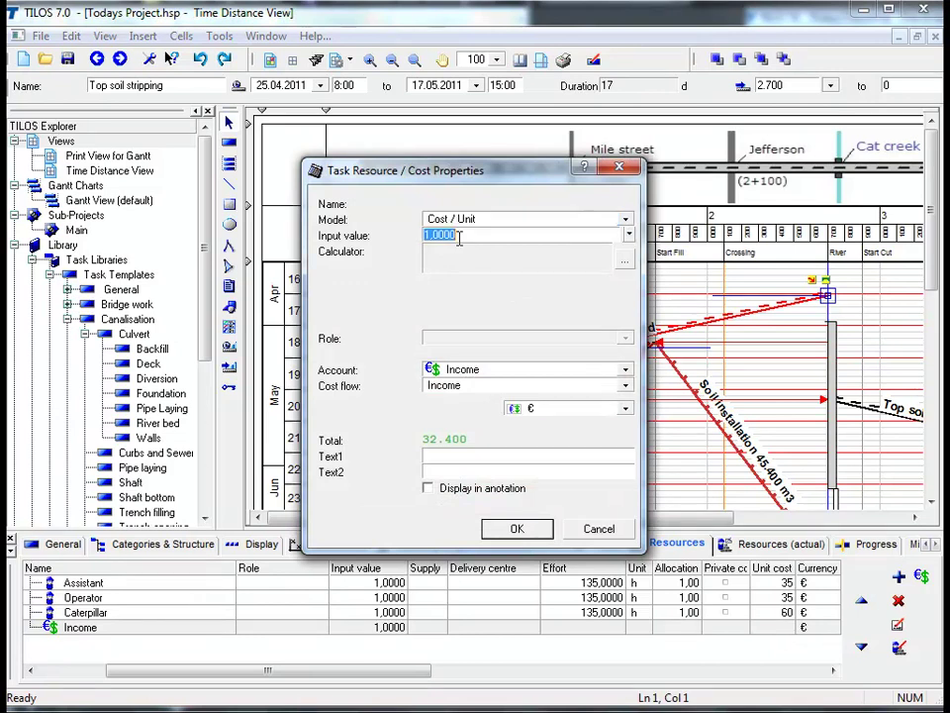
pyautogui.write('0,5')
pyautogui.click(512, 529)
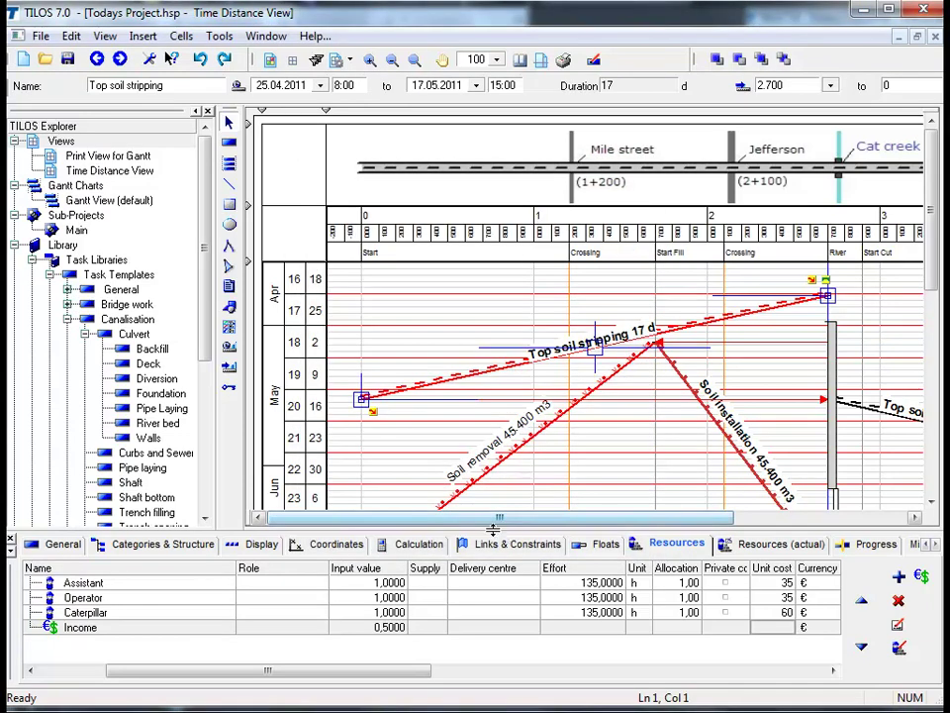
# Show Top soil stripping's calculation: cost 17.550 (0,54/unit) and income 16.200 (0,50/unit)
pyautogui.click(421, 547)
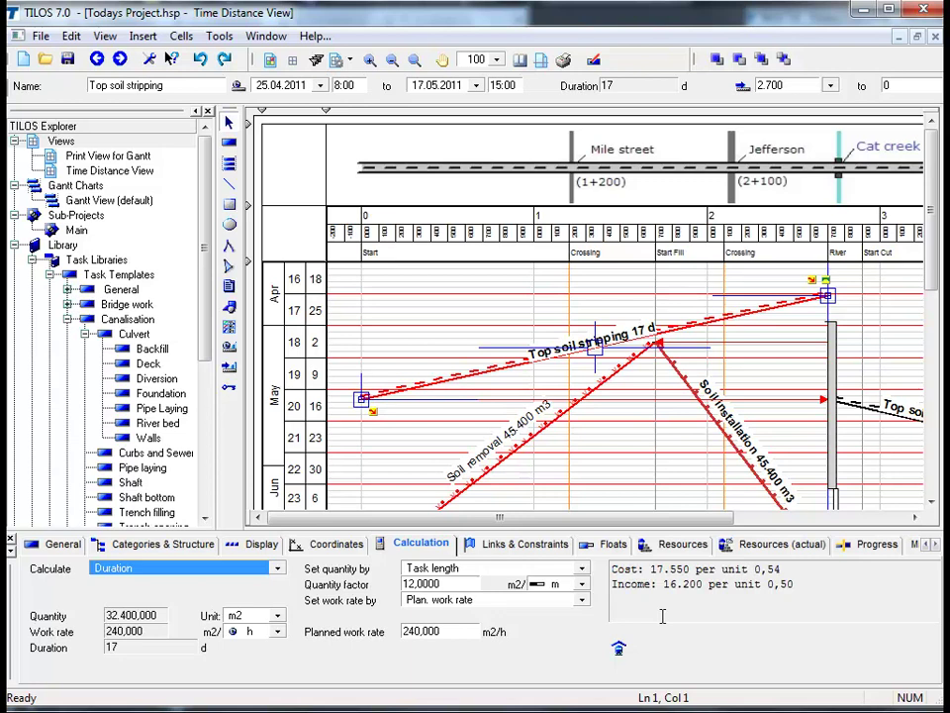
# Set Top soil stripping's planned work rate to 300 m2/h, shortening it to 14 days
pyautogui.click(461, 630)
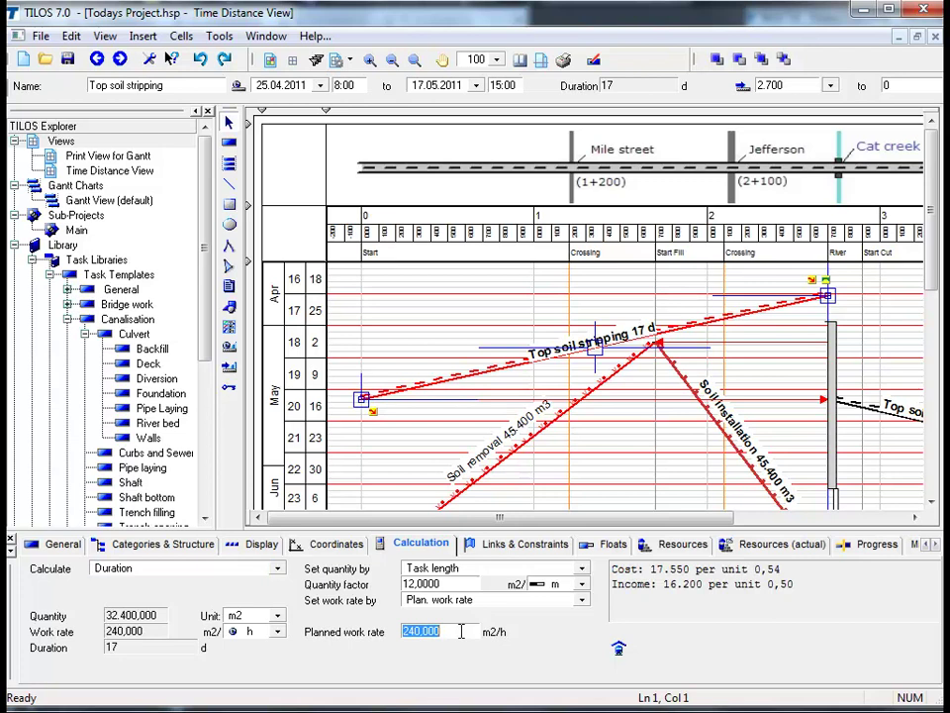
pyautogui.write('300')
pyautogui.press('Return')
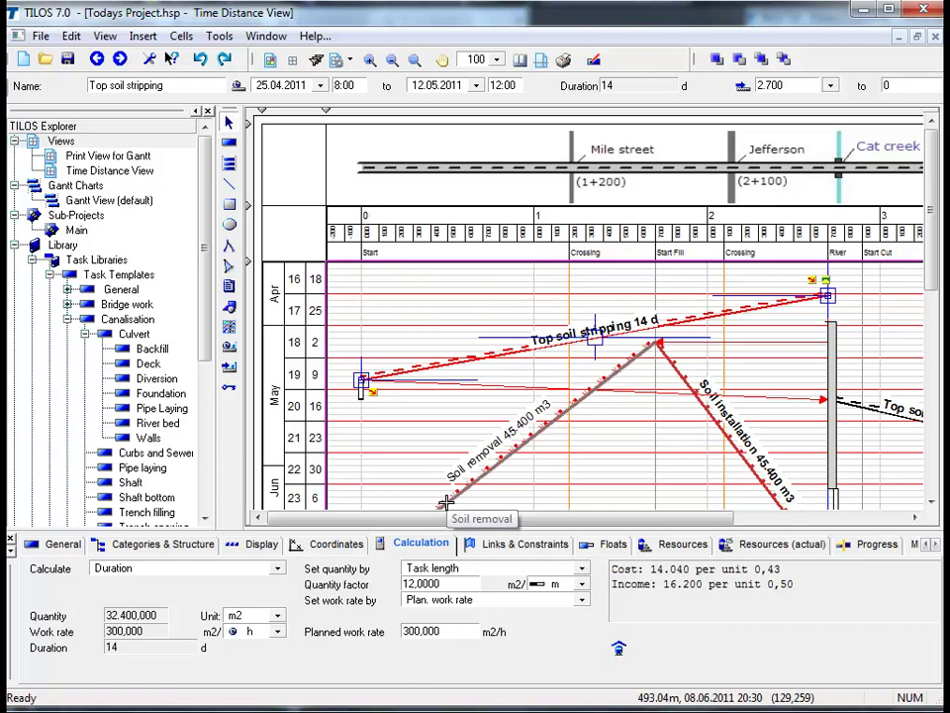
# Select the Soil removal task and list its Excavator and Truck resources
pyautogui.click(445, 503)
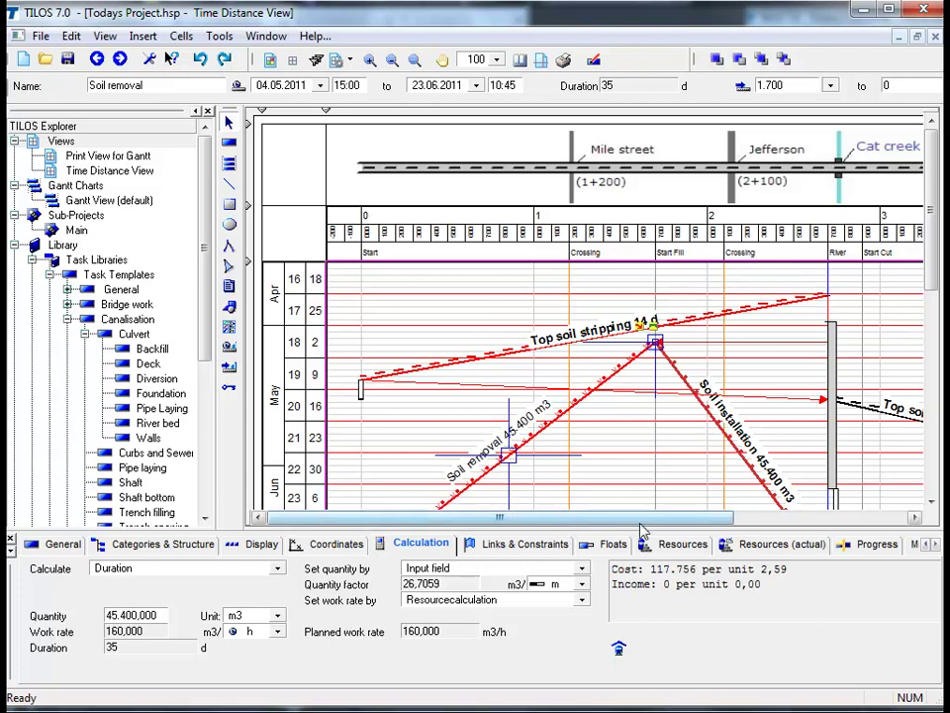
pyautogui.click(674, 545)
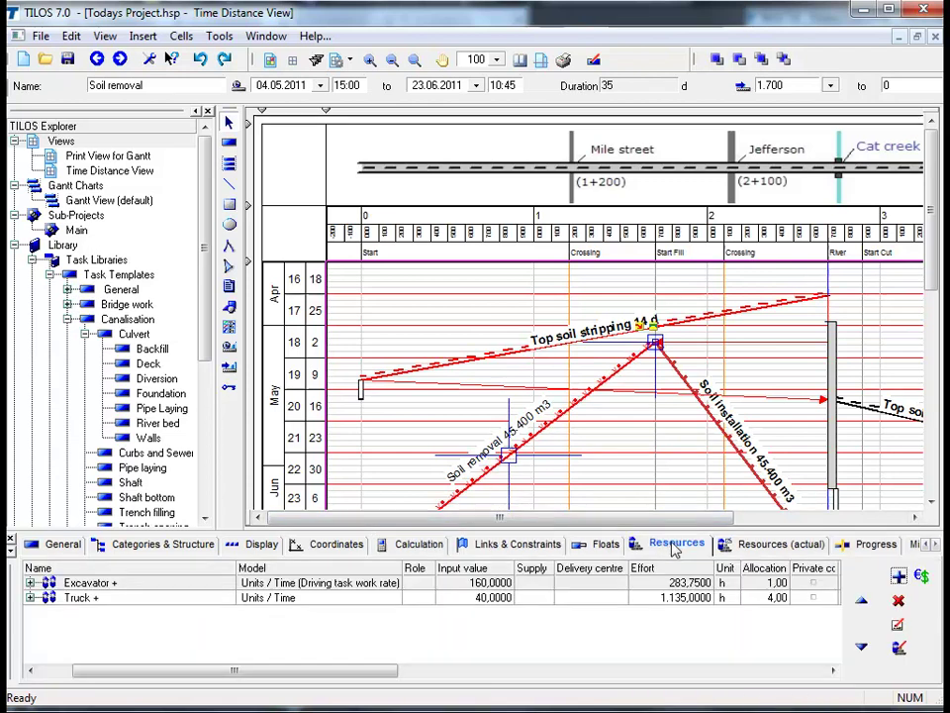
# Expand the Excavator and Truck rows so each shows its Operator
pyautogui.click(31, 584)
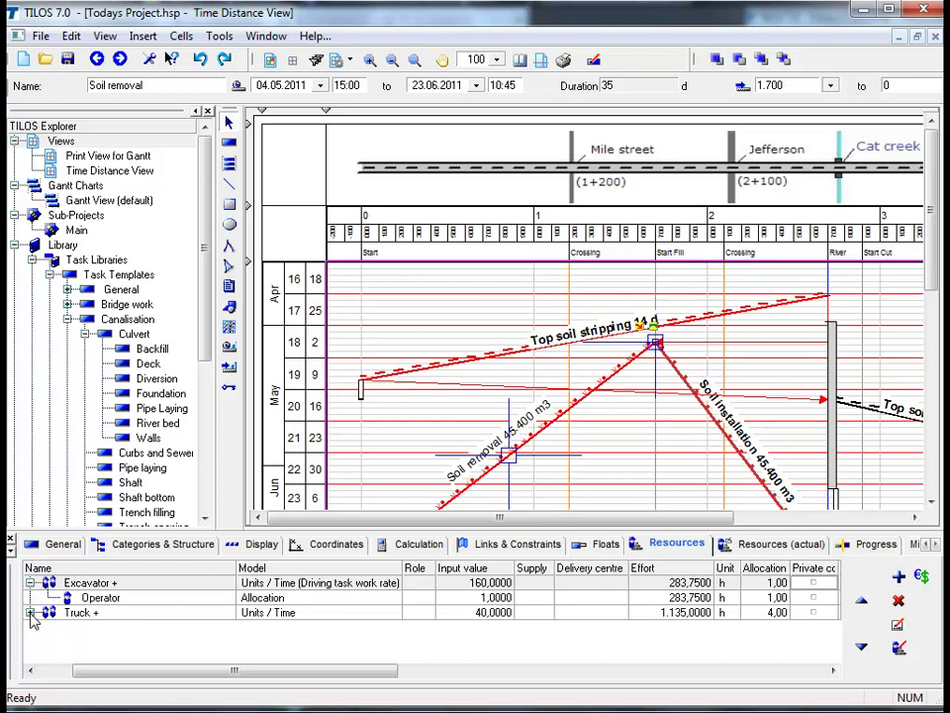
pyautogui.click(31, 612)
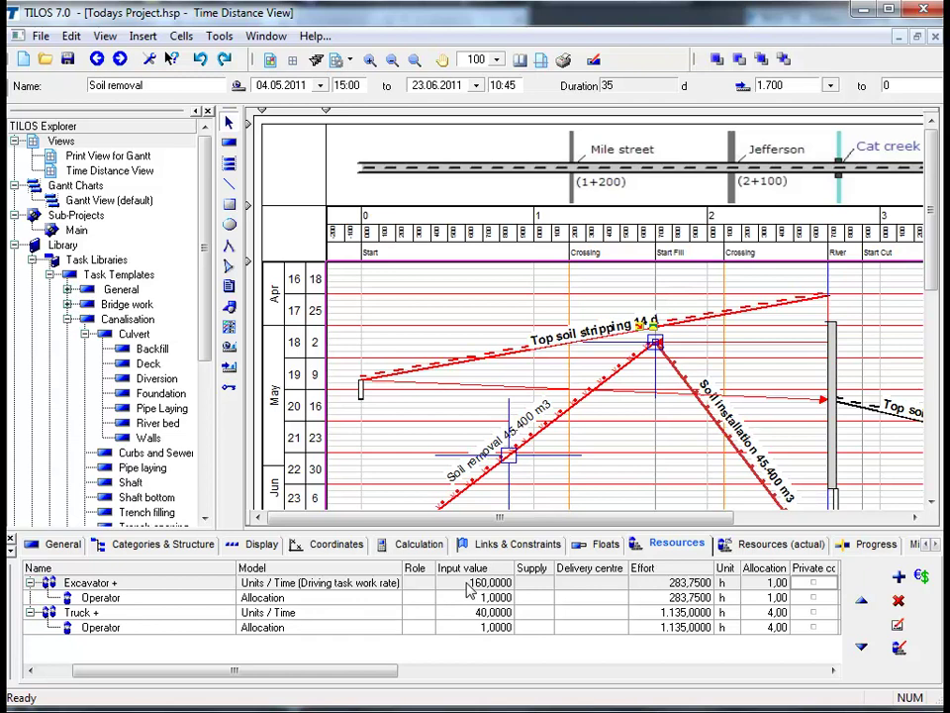
pyautogui.click(467, 584)
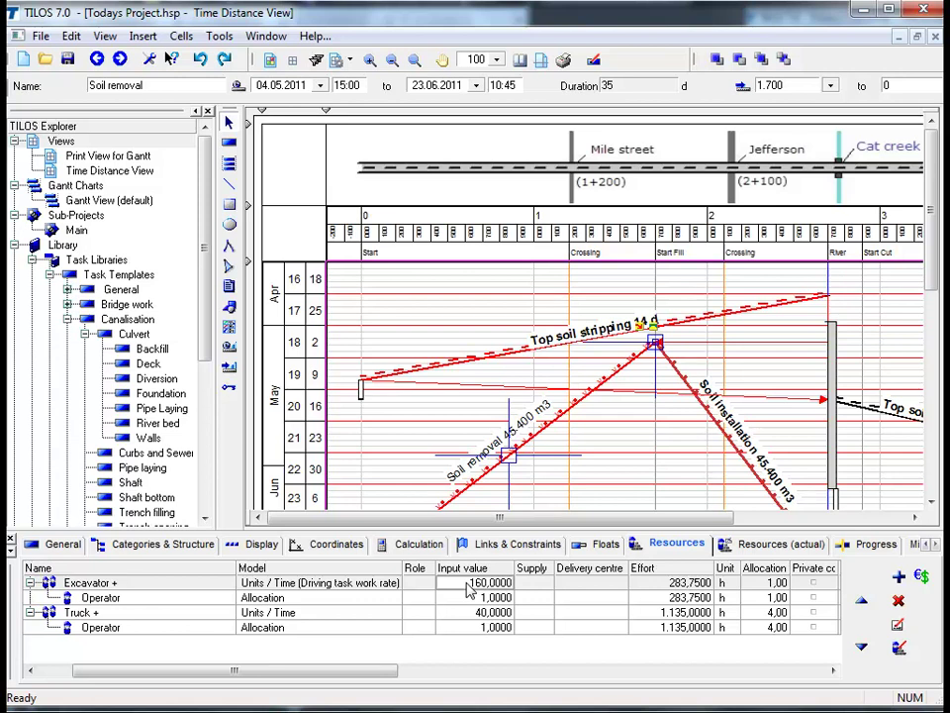
pyautogui.write('1')
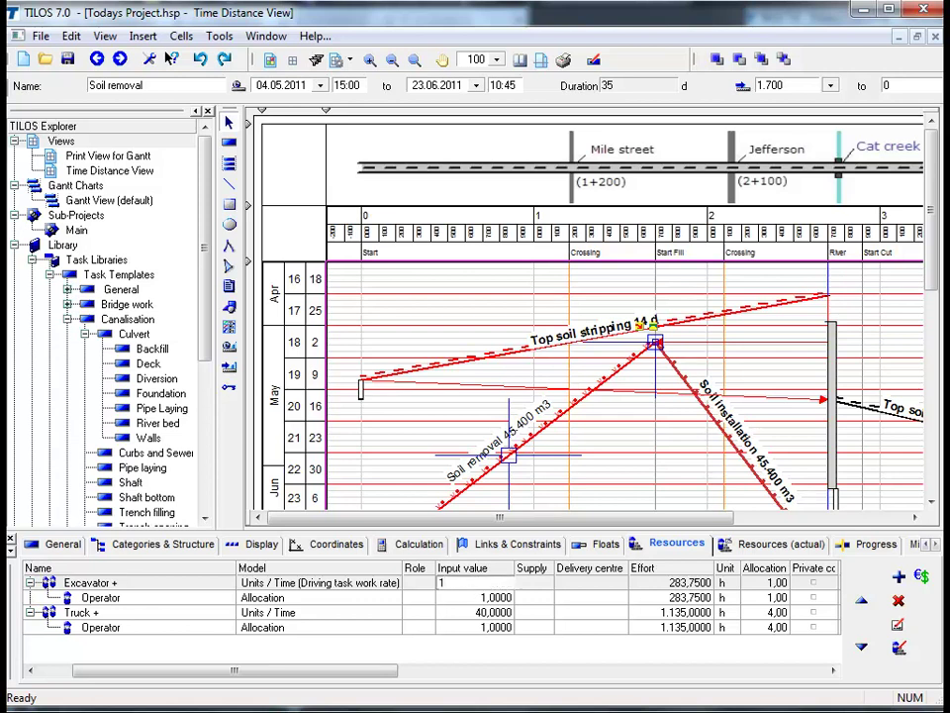
pyautogui.write('20')
pyautogui.press('Tab')
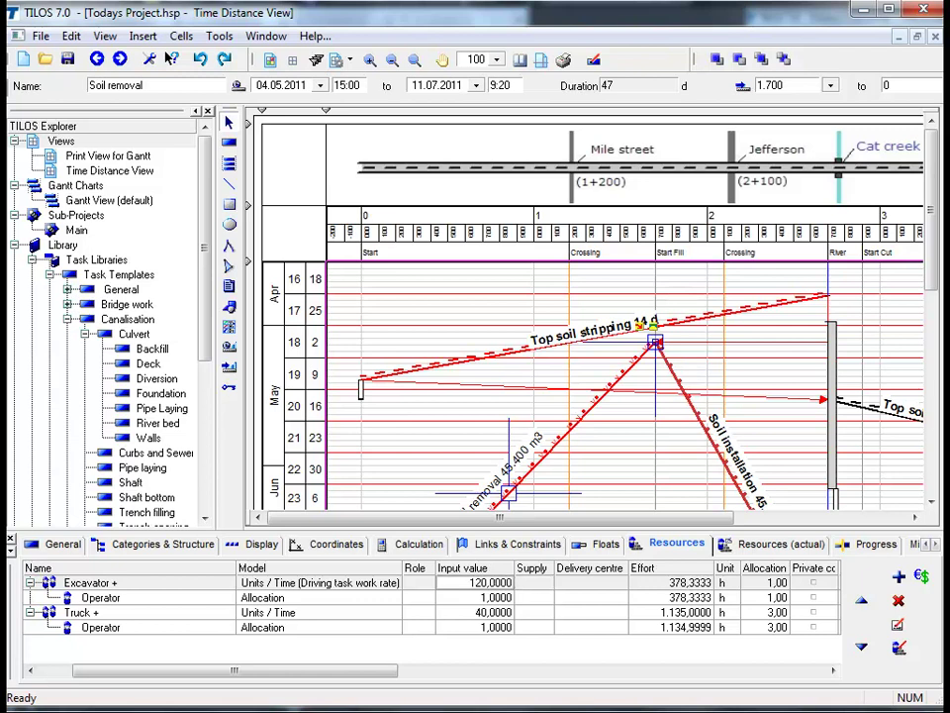
pyautogui.write('160')
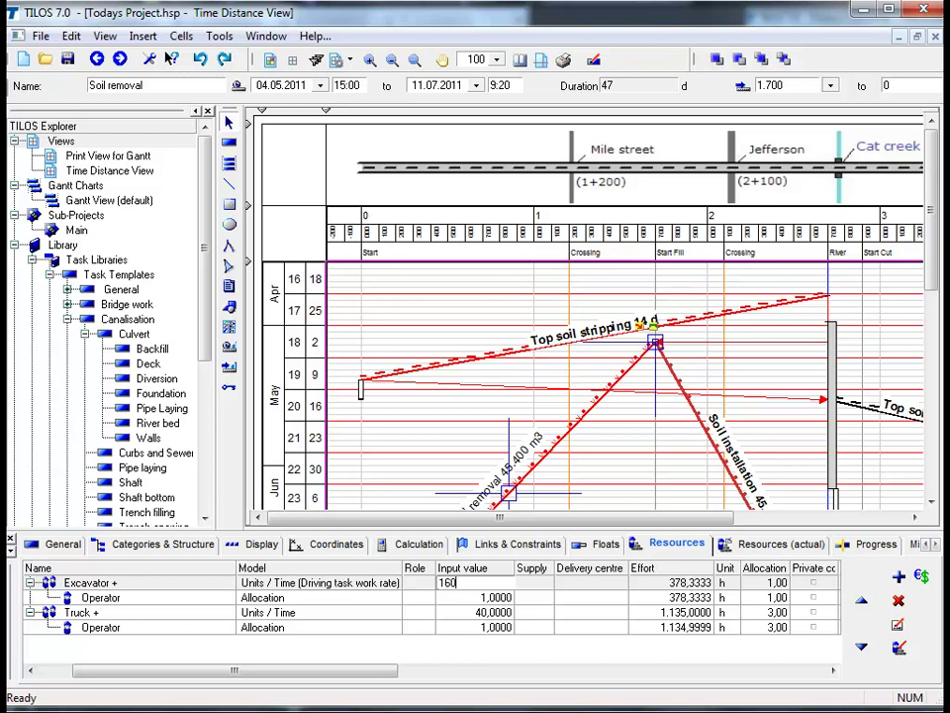
pyautogui.press('Tab')
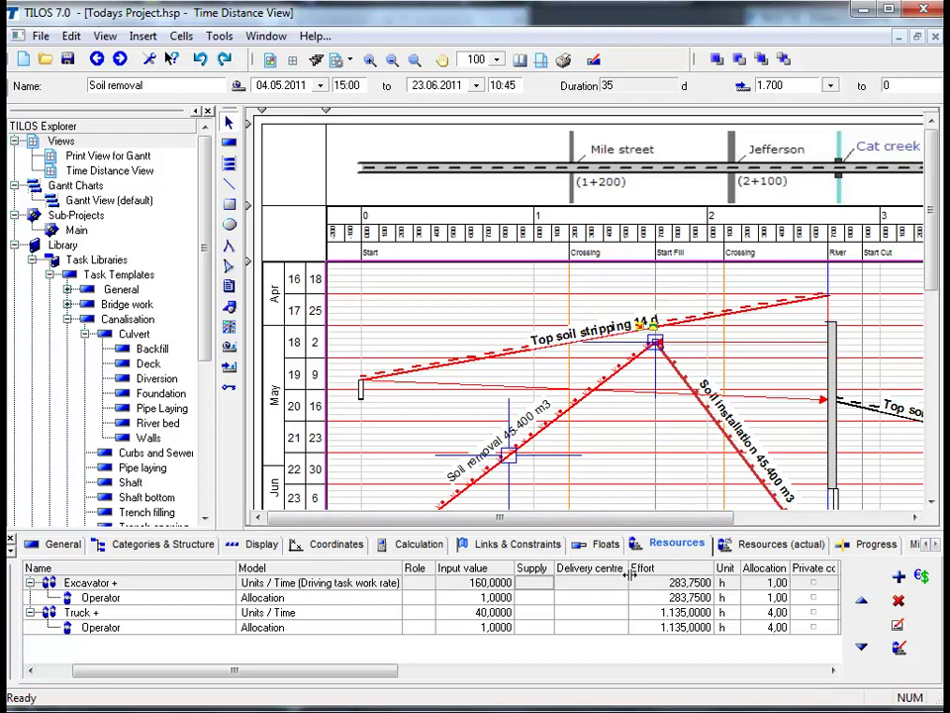
# Double the Excavator allocation on Soil removal to 2, cutting it to 18 days
pyautogui.click(768, 583)
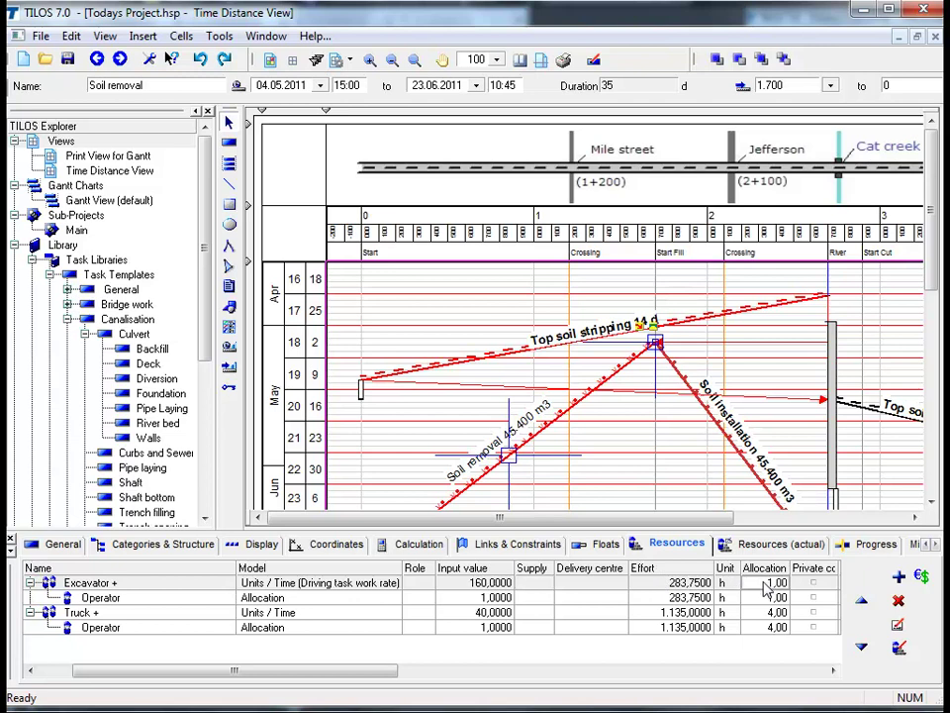
pyautogui.write('2')
pyautogui.press('Return')
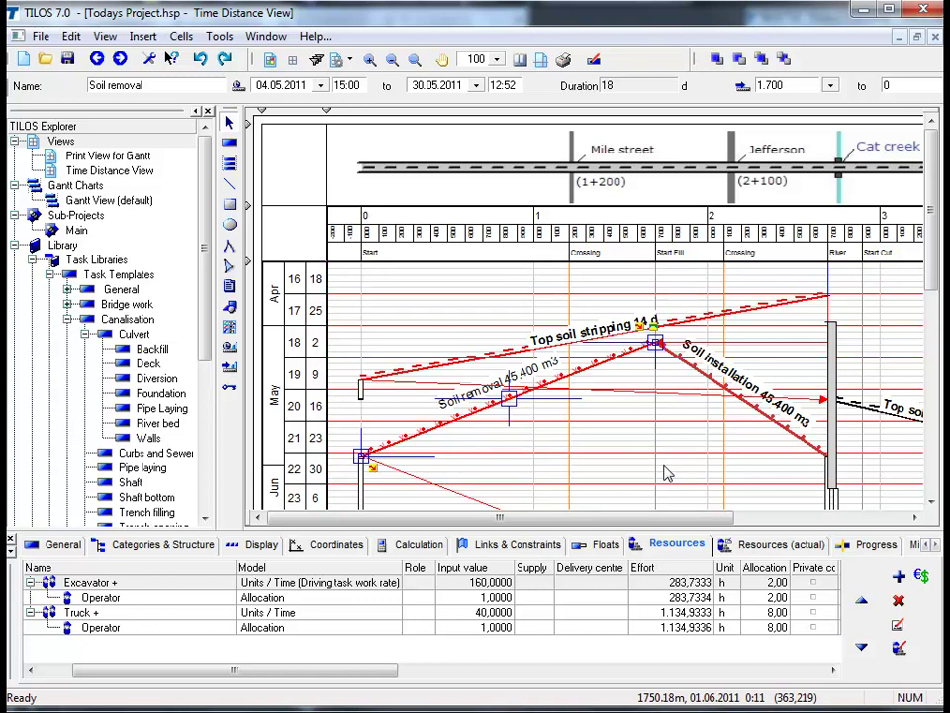
# Restore the Excavator allocation to 1 so Soil removal lasts 35 days again
pyautogui.click(778, 586)
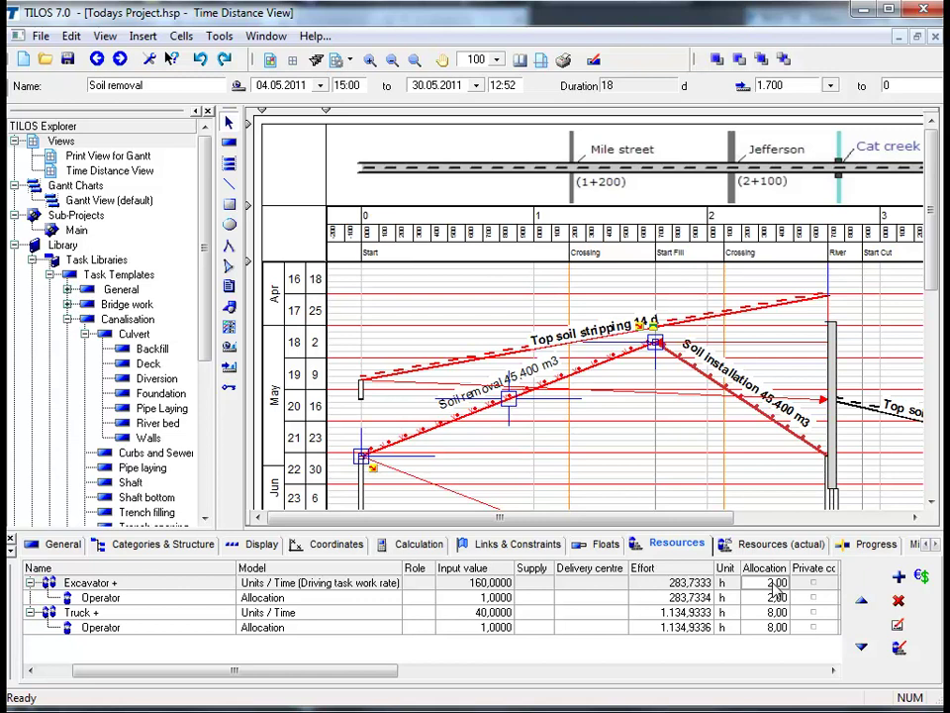
pyautogui.write('1')
pyautogui.press('Return')
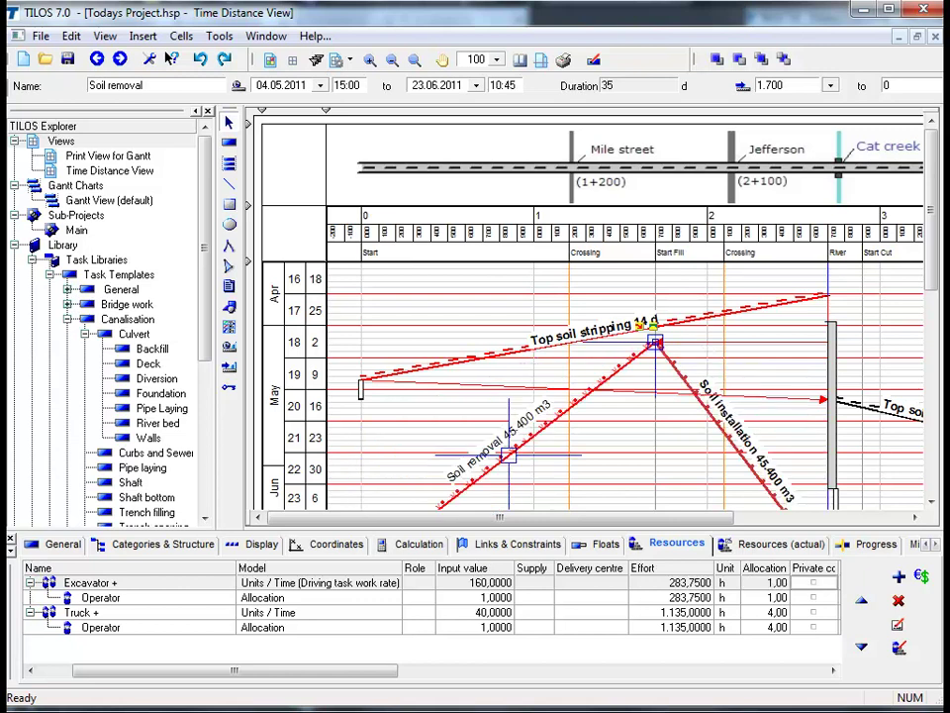
pyautogui.click(696, 497)
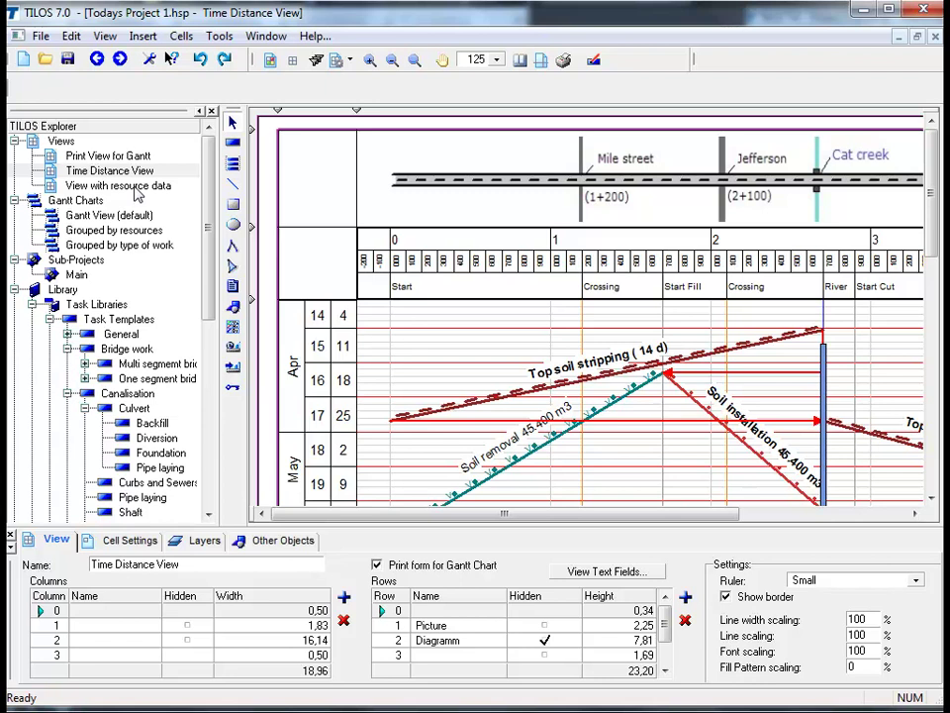
# Open 'View with resource data' from the Explorer and select its diagram cell
pyautogui.doubleClick(135, 188)
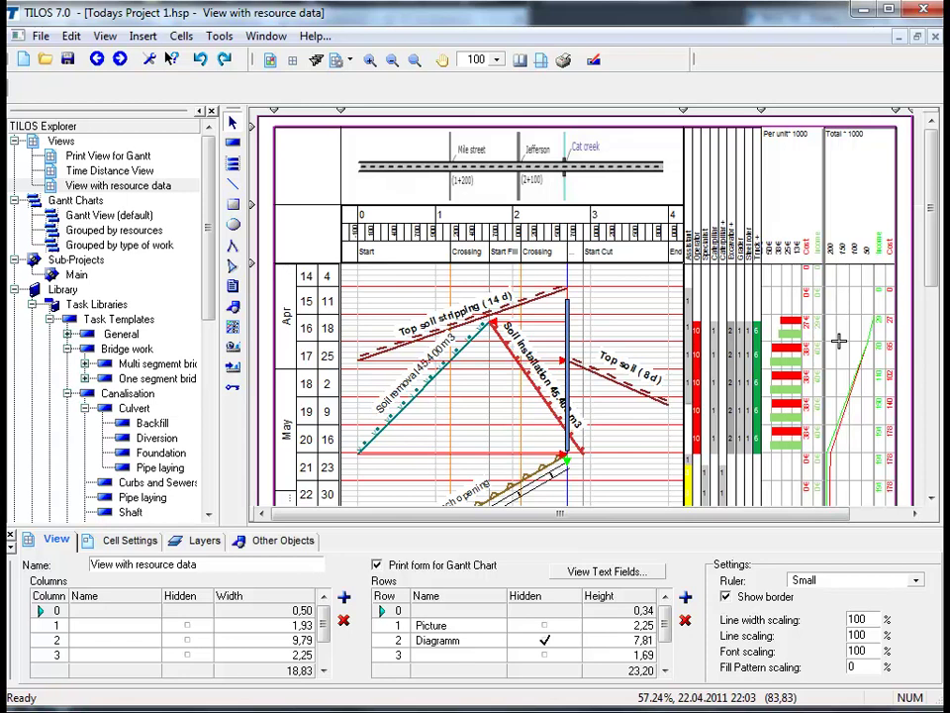
pyautogui.click(631, 317)
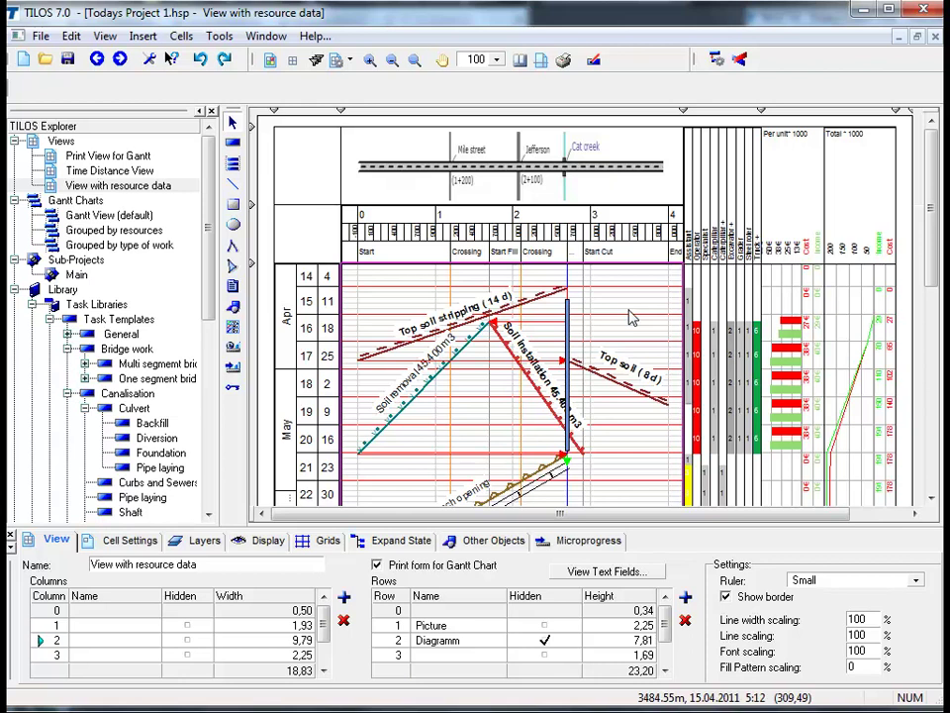
# Set the resource data view's zoom to 125% and shift it horizontally
pyautogui.click(498, 61)
pyautogui.click(501, 188)
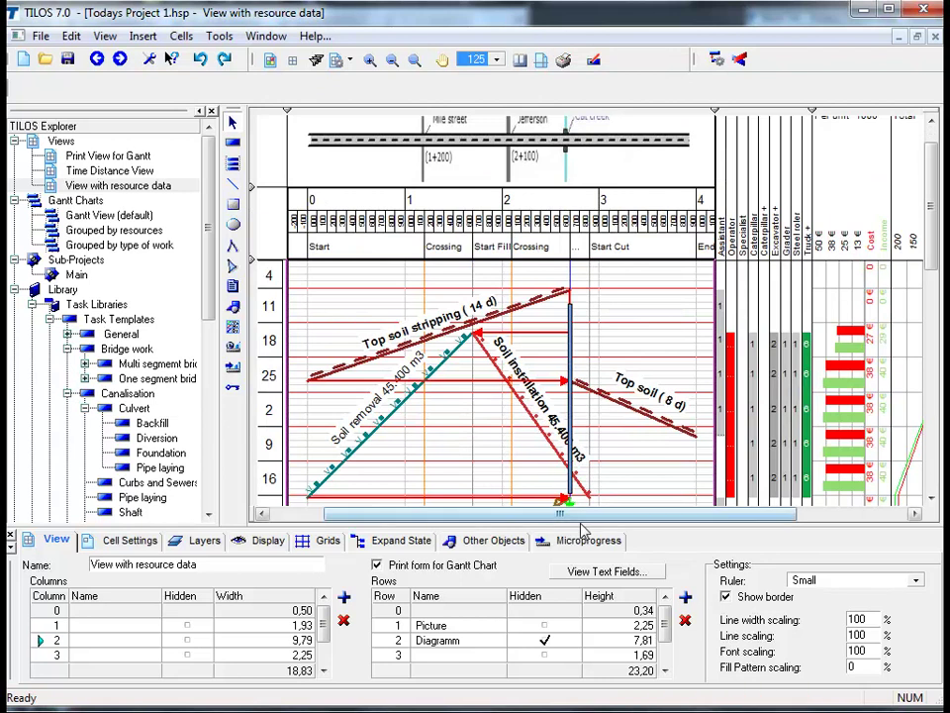
pyautogui.moveTo(588, 516); pyautogui.dragTo(648, 533)
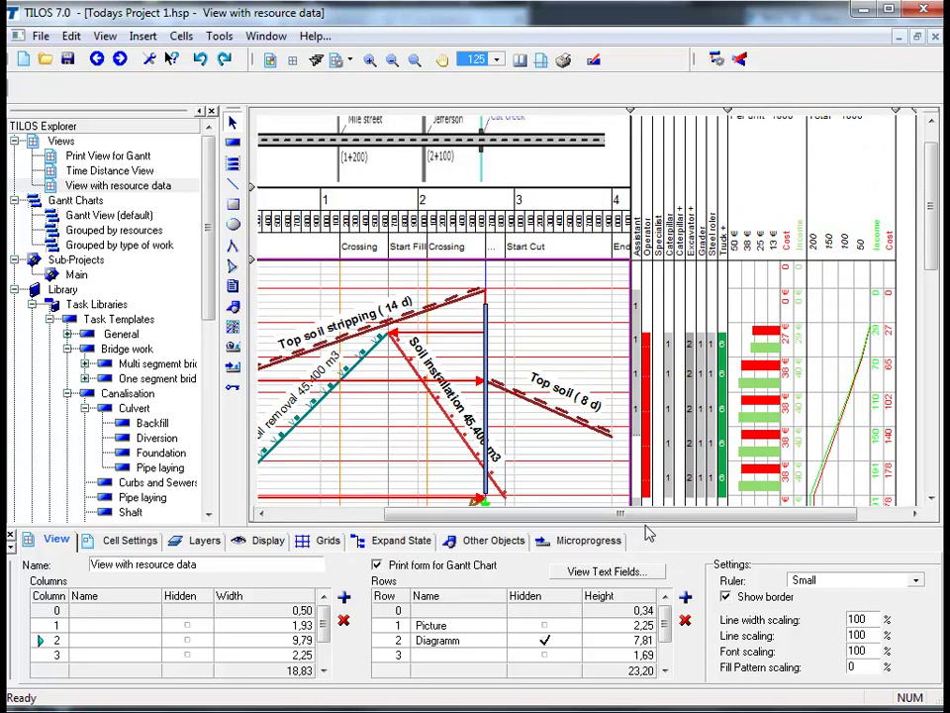
# Turn on Stacking for the Total * 1000 Income and Cost histogram
pyautogui.click(828, 404)
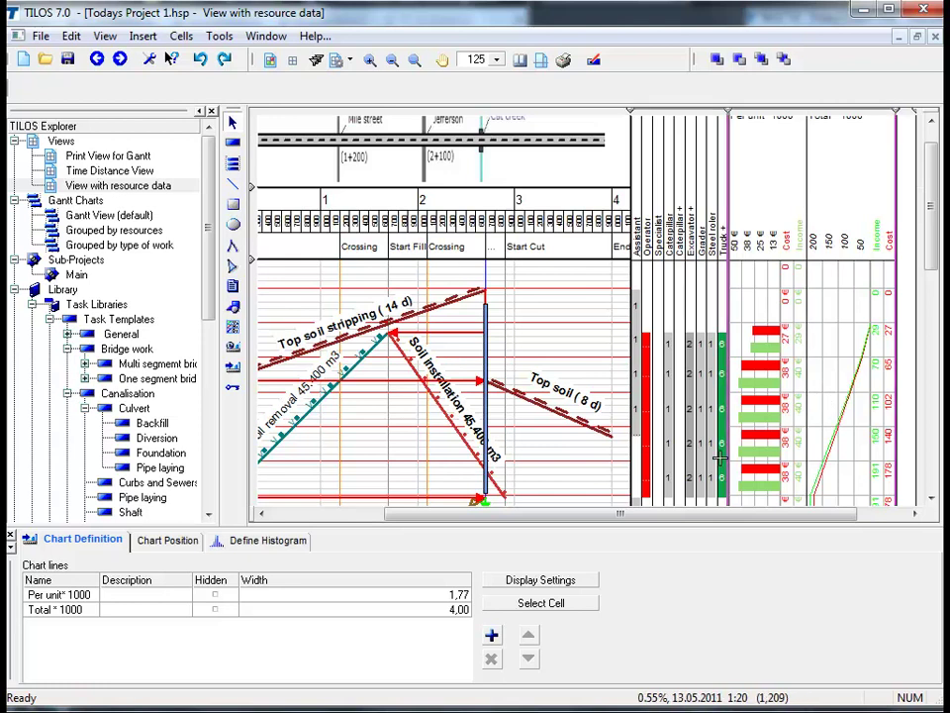
pyautogui.click(265, 544)
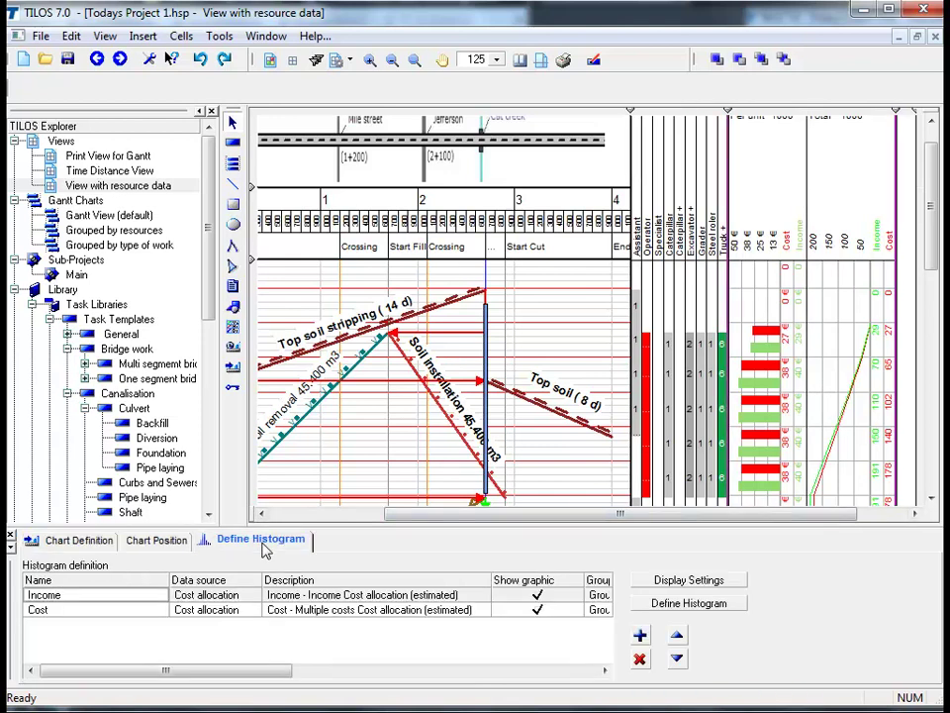
pyautogui.click(691, 581)
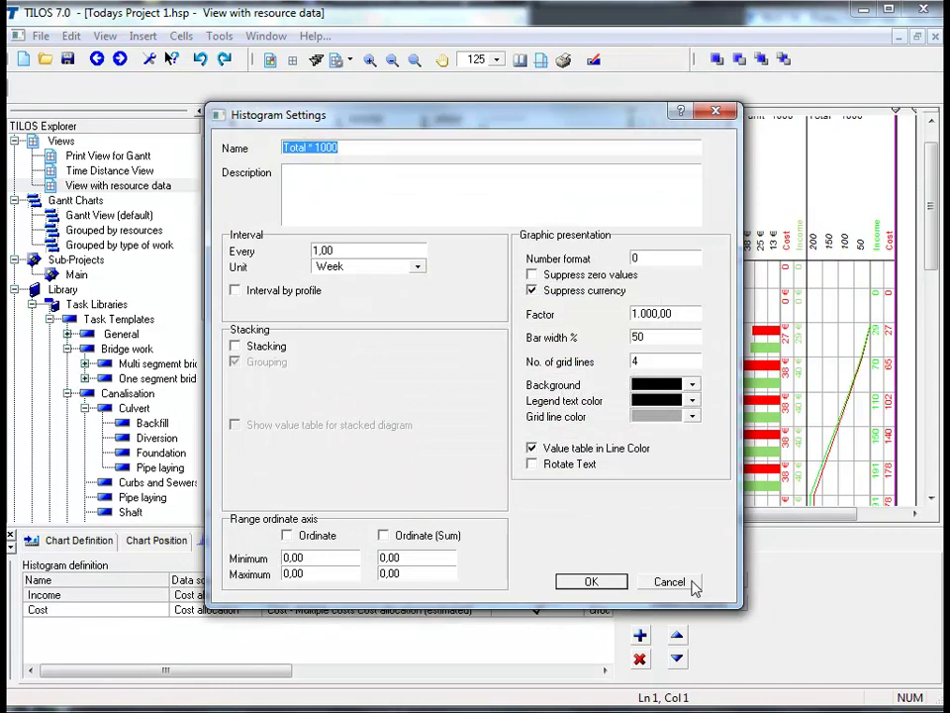
pyautogui.click(236, 347)
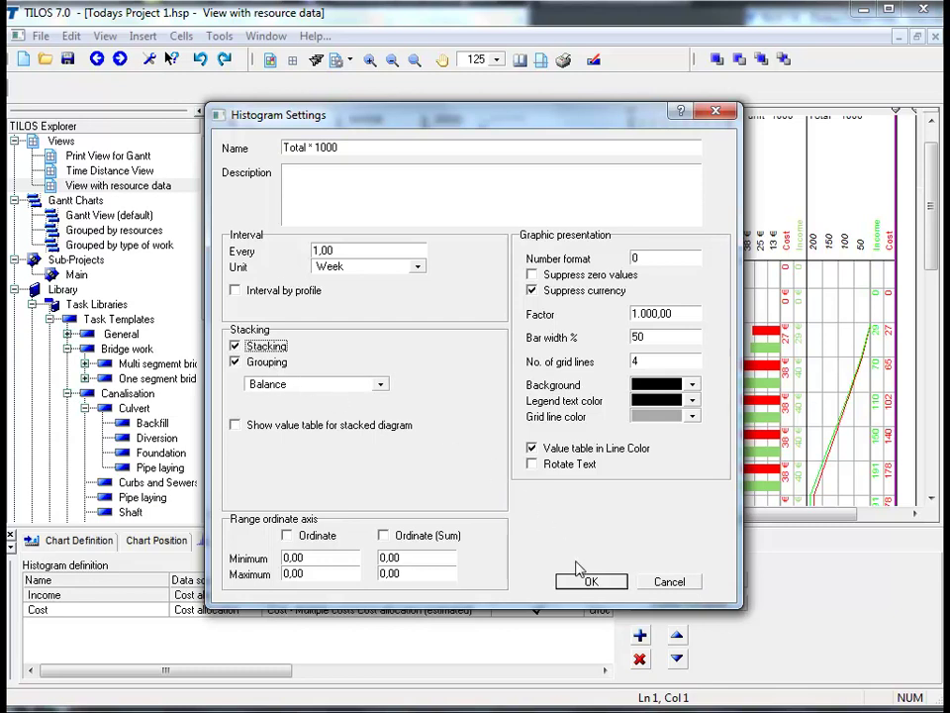
pyautogui.click(592, 585)
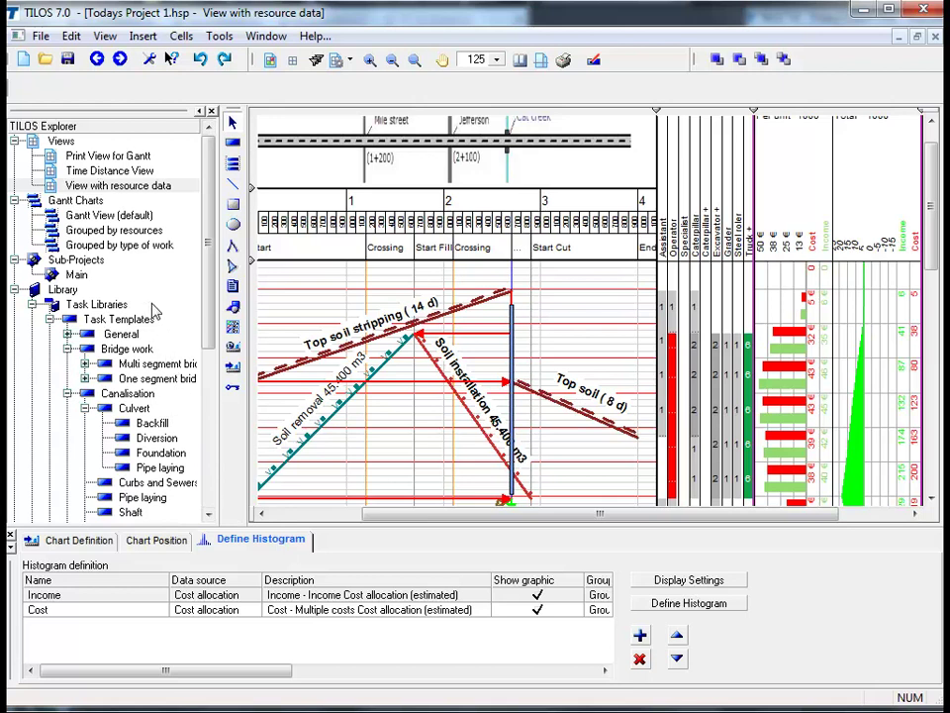
# Open 'Gantt View (default)', showing 13 bars from Top soil to the Culvert's Backfill
pyautogui.doubleClick(138, 218)
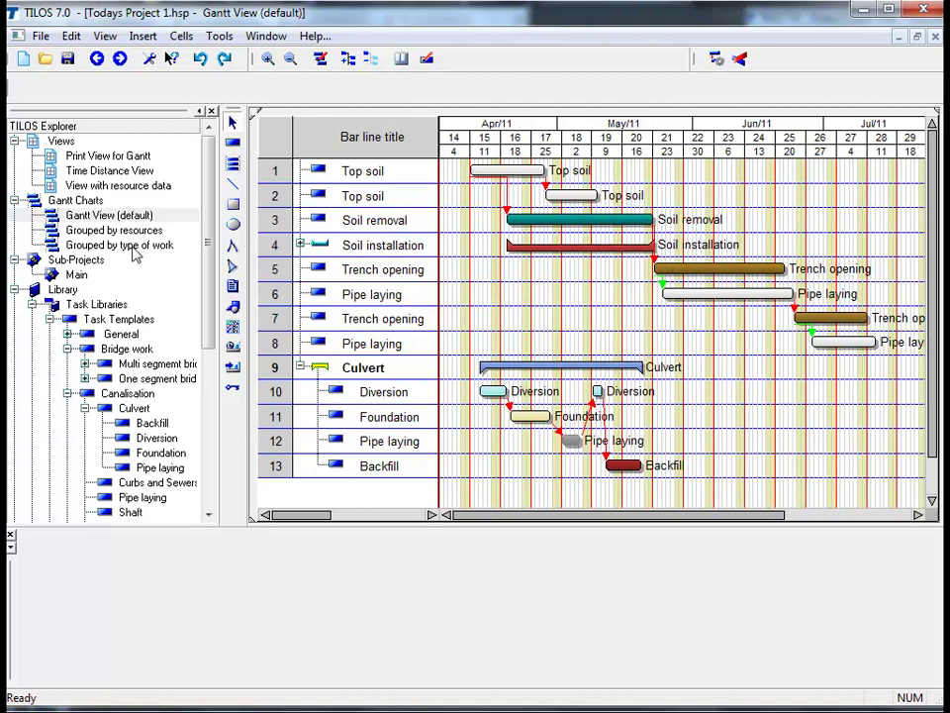
# Open 'Grouped by type of work' and collapse Backfill, Diversion, Foundation and both Pipe laying groups
pyautogui.doubleClick(128, 245)
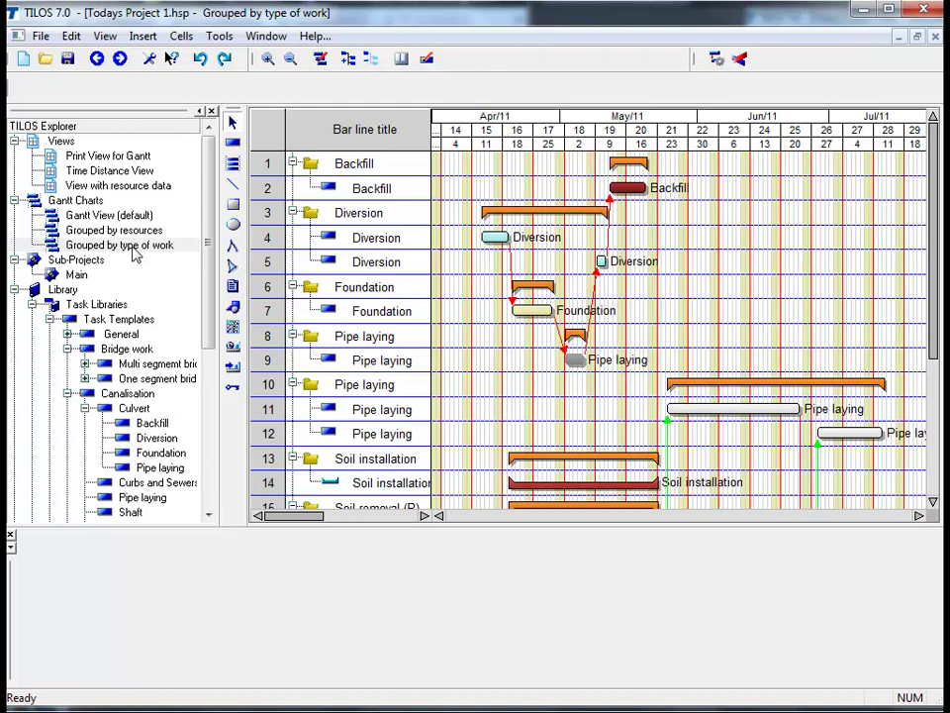
pyautogui.click(178, 245)
pyautogui.click(293, 164)
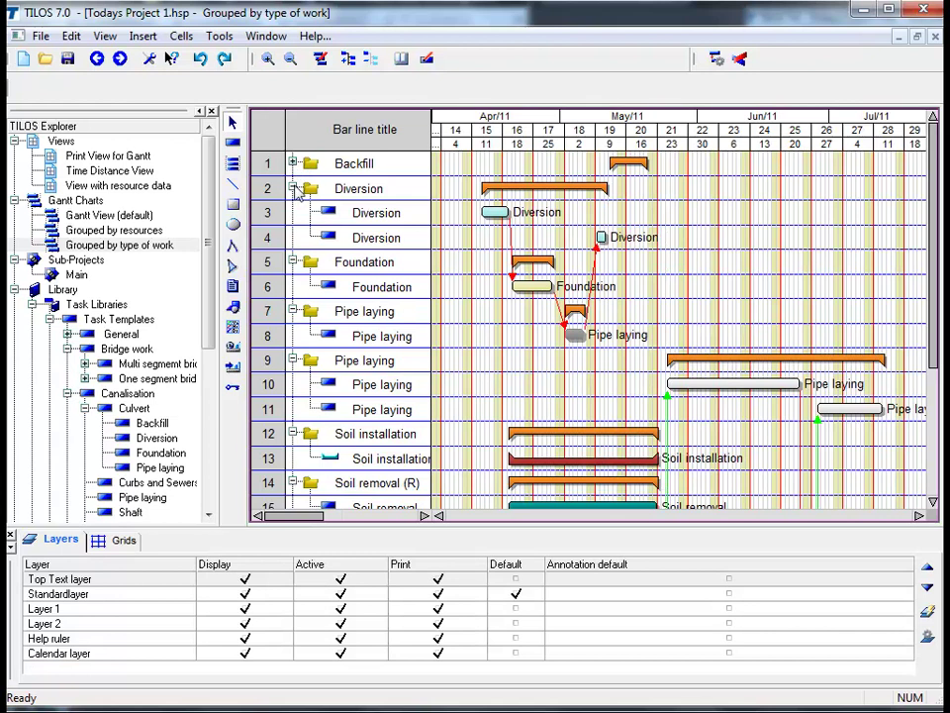
pyautogui.click(293, 188)
pyautogui.click(293, 212)
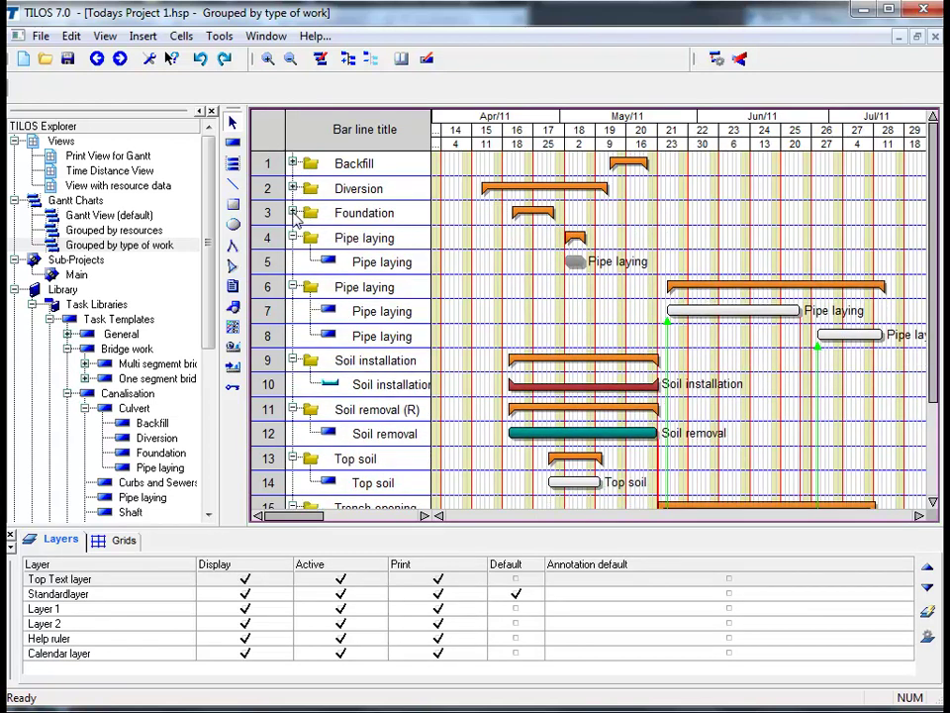
pyautogui.click(293, 238)
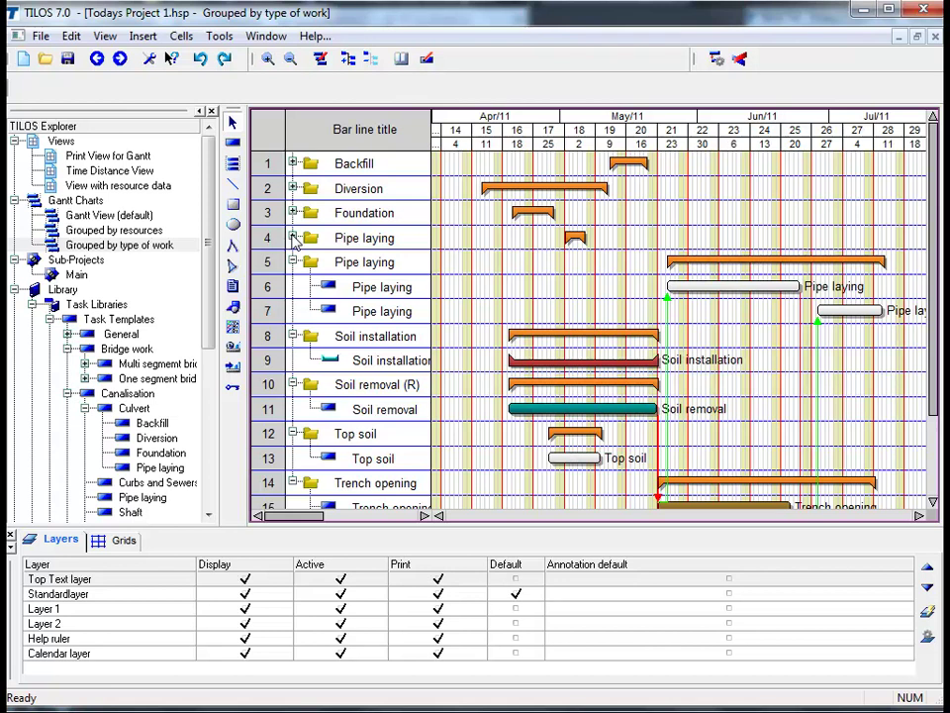
pyautogui.click(293, 262)
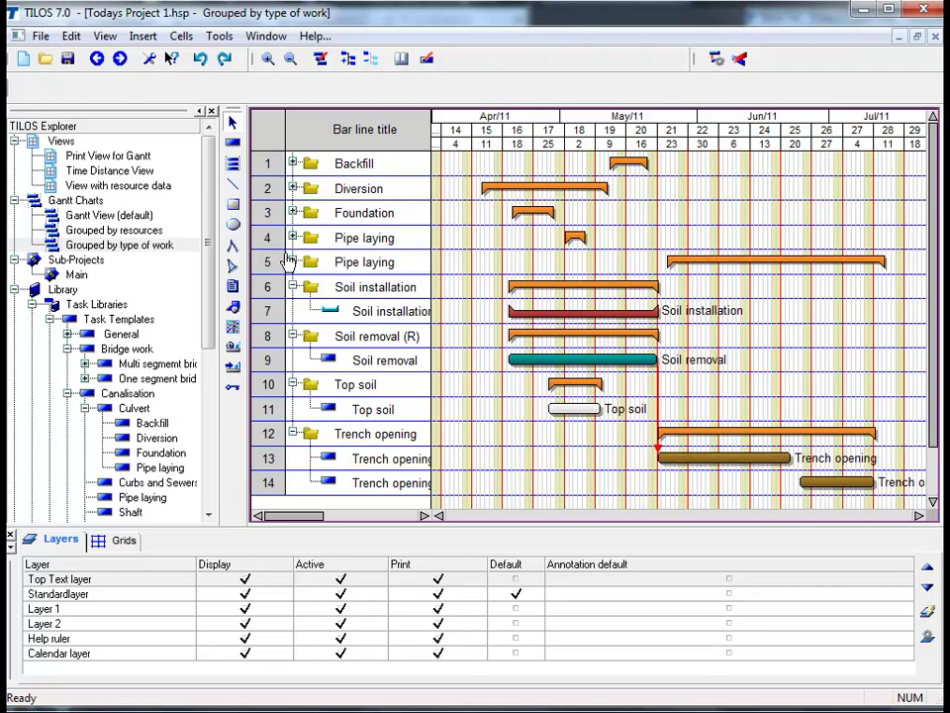
# Open the 'Grouped by resources' Gantt chart, showing rows for Assistant, Caterpillar, Excavator + and Grader
pyautogui.doubleClick(146, 230)
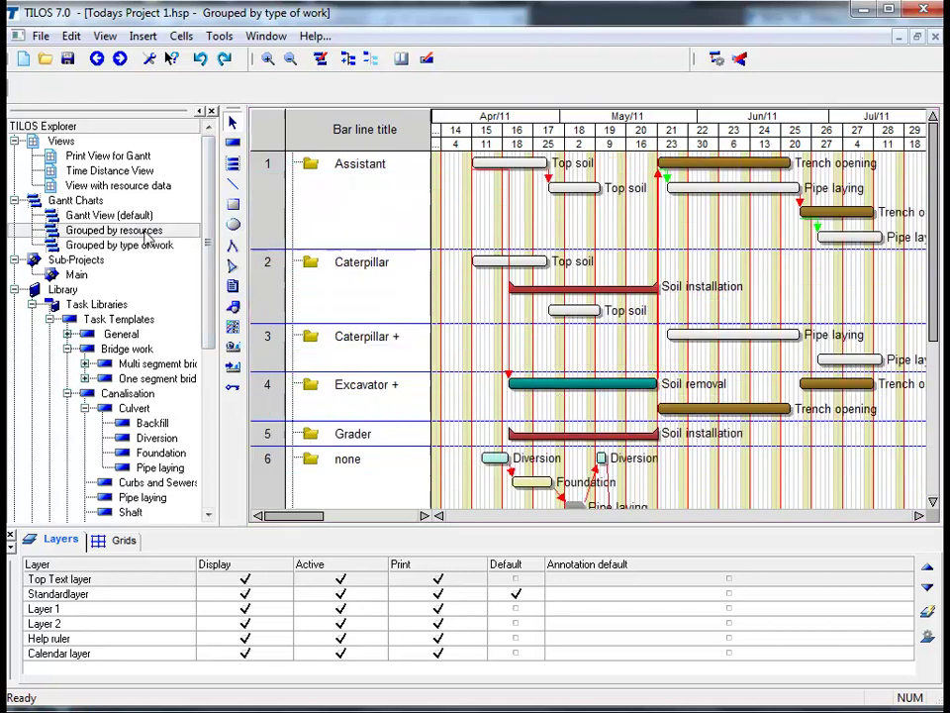